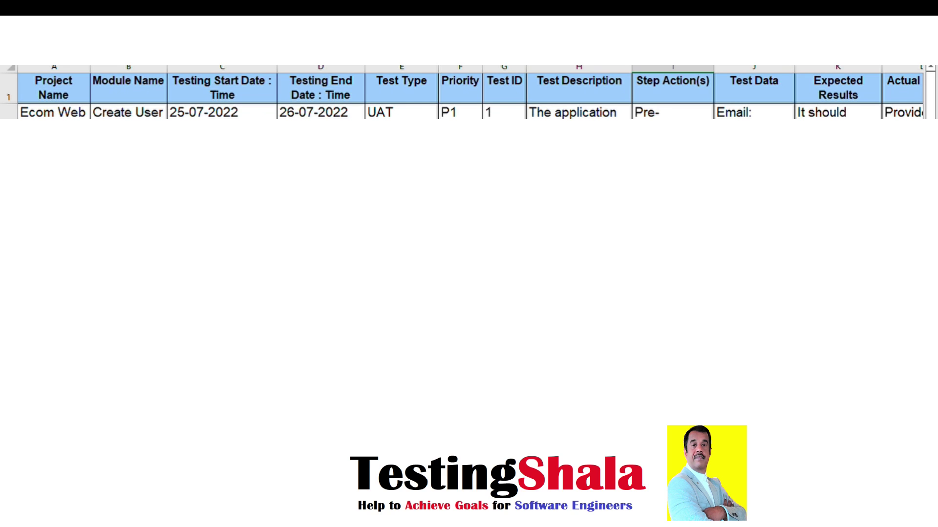
Walk through the header row's Project Name, Module Name, Testing Start/End Date and Test Type columns.
click(12, 98)
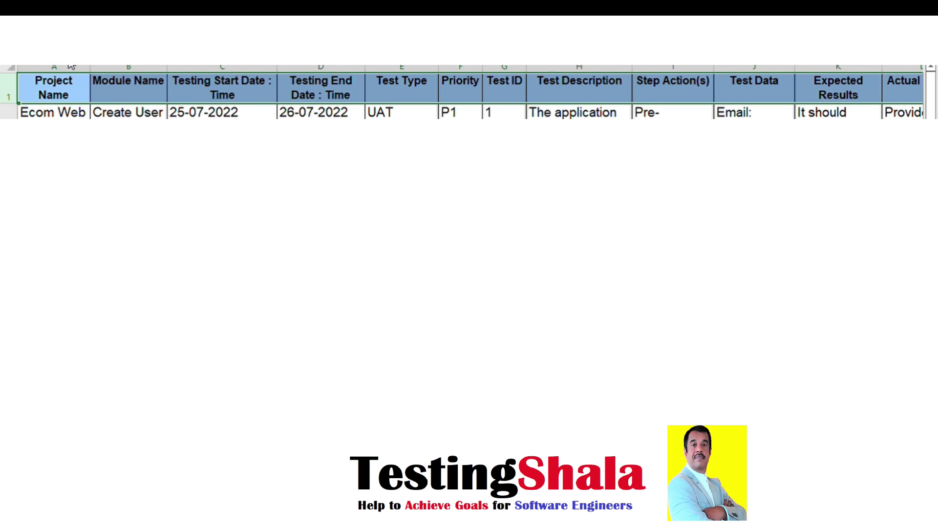
drag(77, 74, 140, 73)
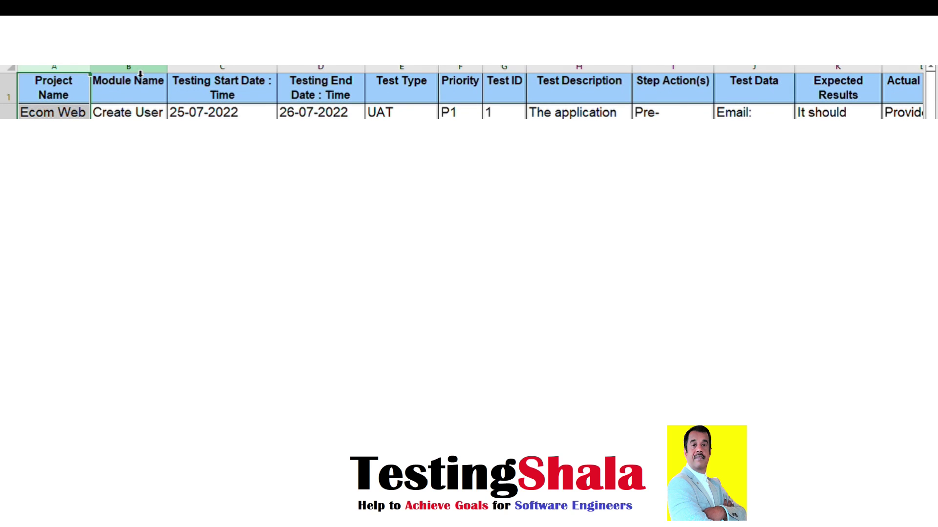
click(140, 73)
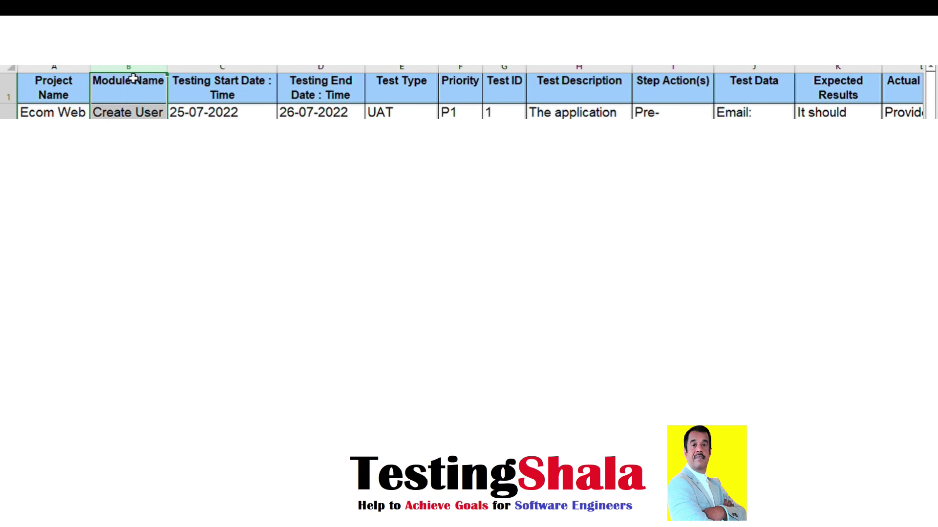
drag(133, 78, 186, 77)
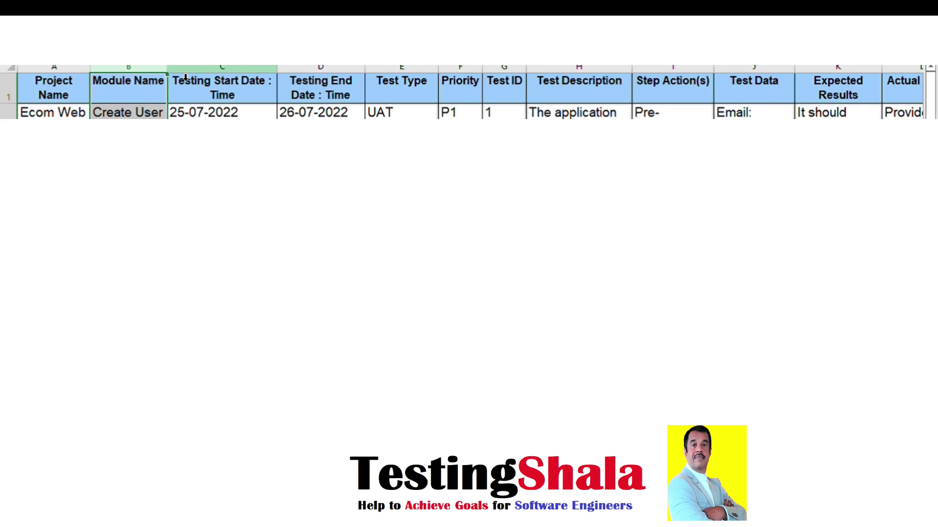
drag(186, 77, 195, 112)
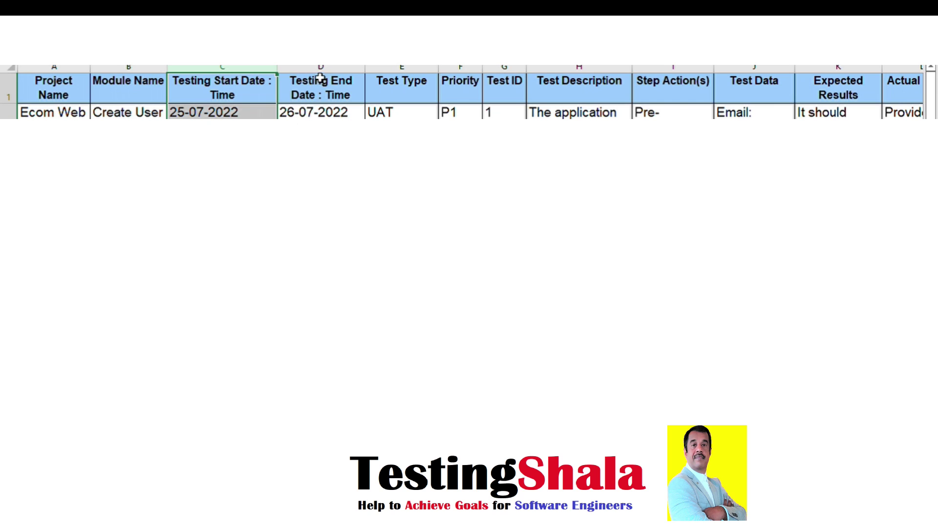
drag(318, 78, 313, 112)
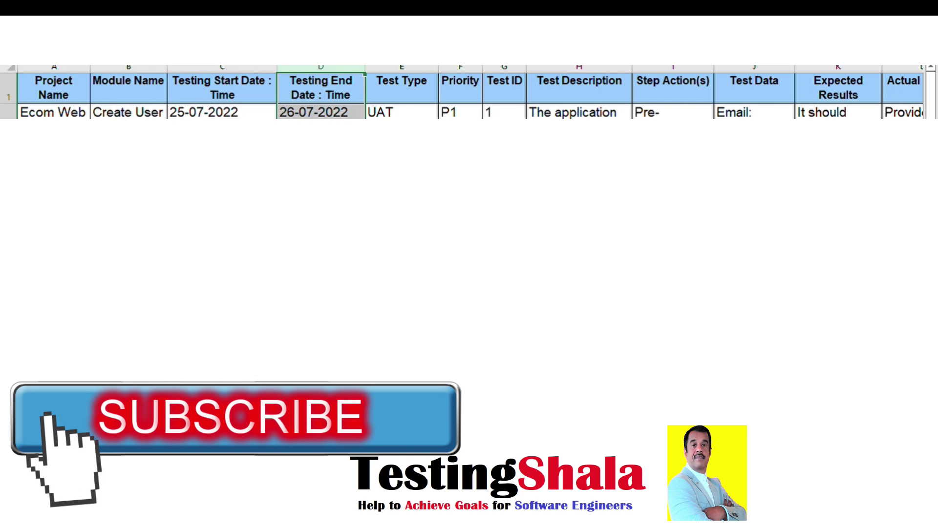
drag(402, 83, 402, 112)
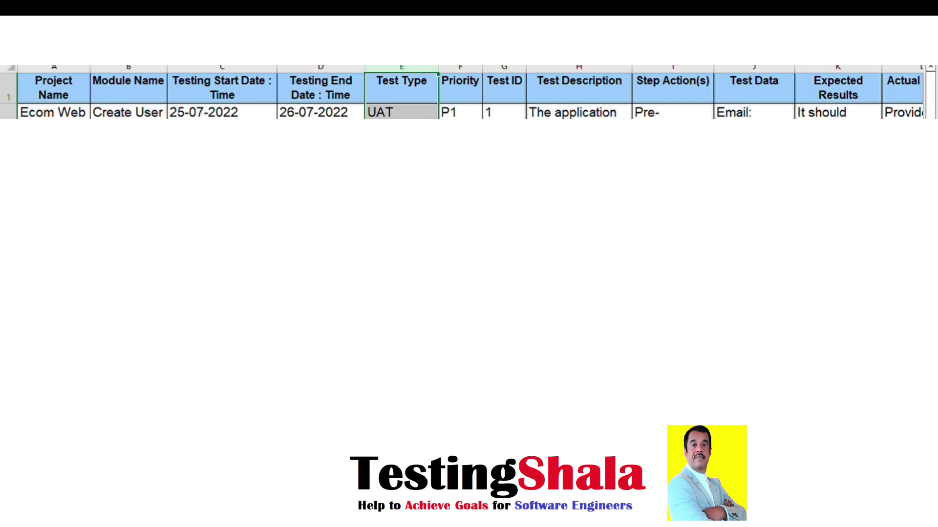
Point out the Priority column with its P1 value, then Test ID, Test Description and Step Action(s).
click(474, 77)
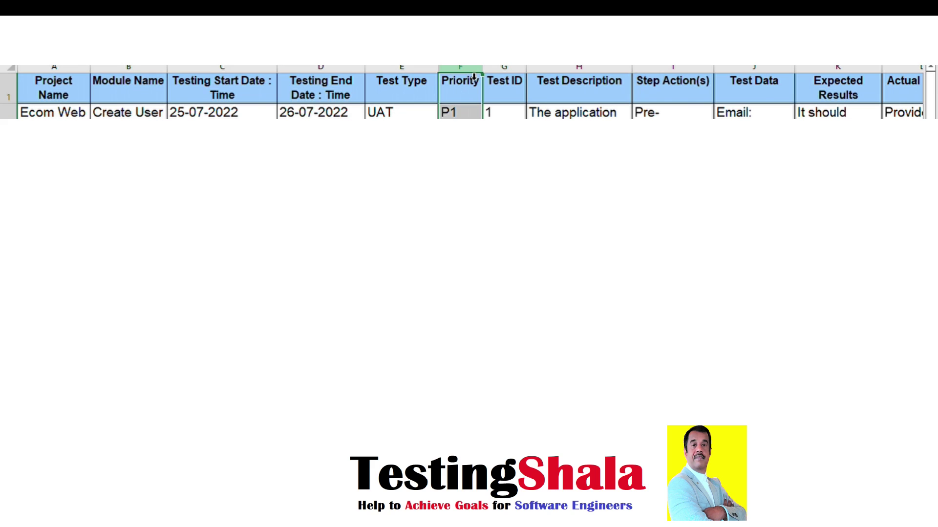
click(472, 112)
click(464, 68)
click(515, 79)
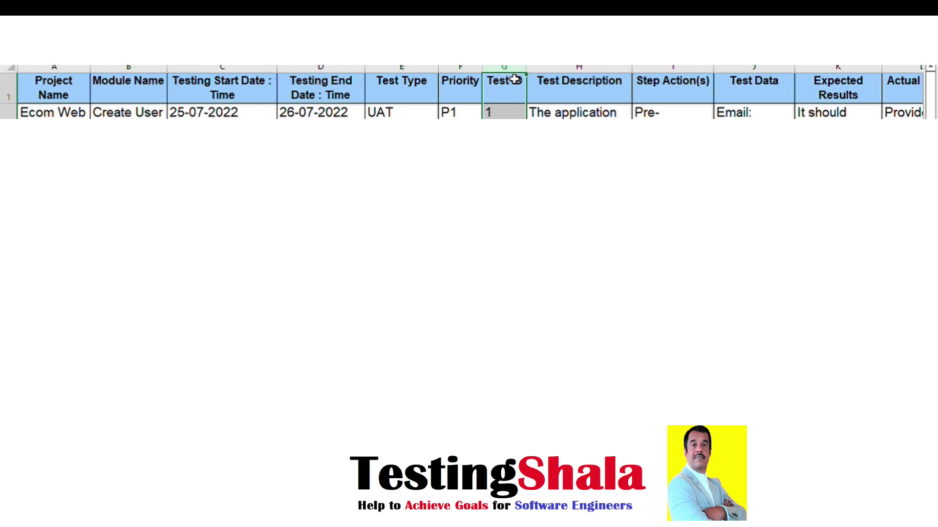
click(551, 75)
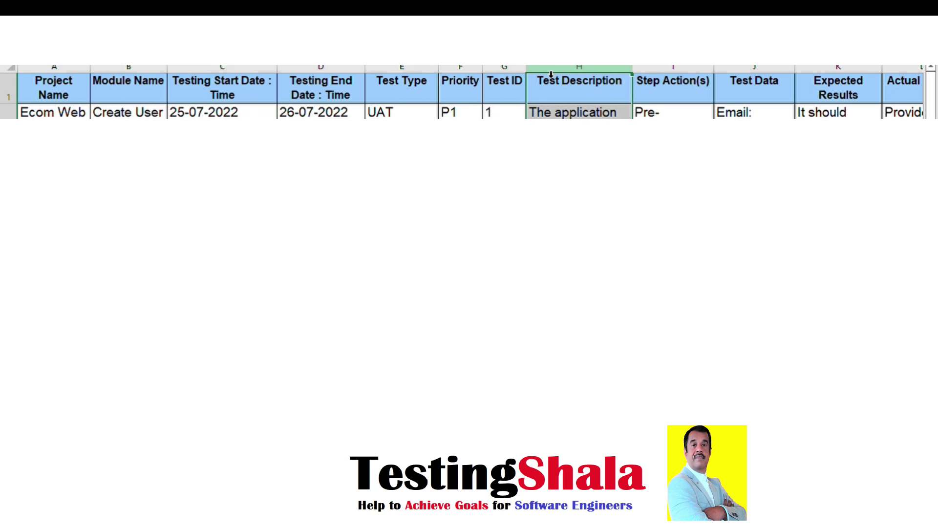
click(659, 78)
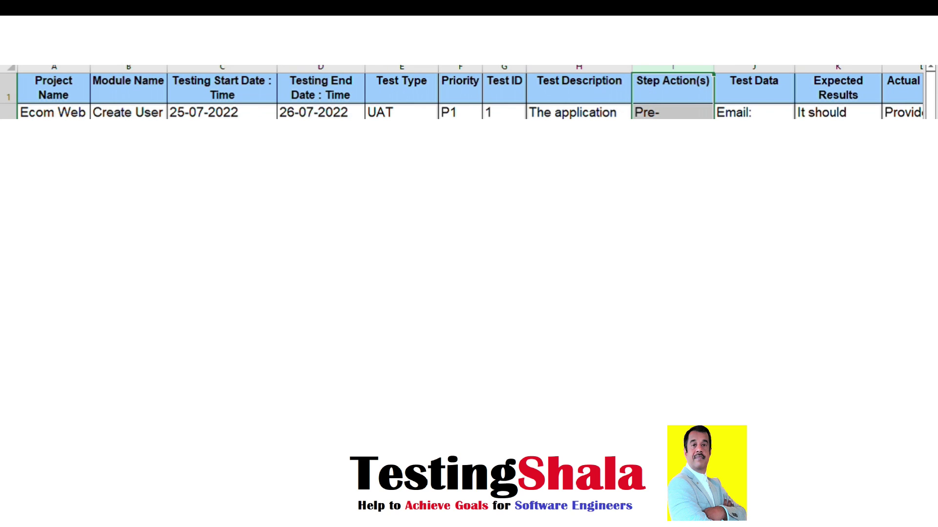
Review Test Data, Expected Results, Actual Result, Test Status, Defect_Bug ID and Defect/Comments/Additions columns.
scroll(470, 93, right, 5)
scroll(471, 93, right, 3)
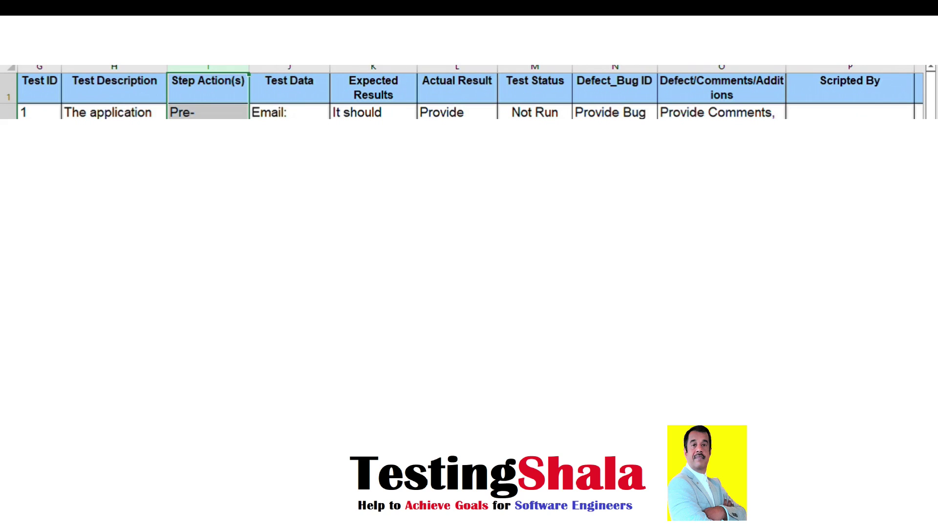
click(300, 87)
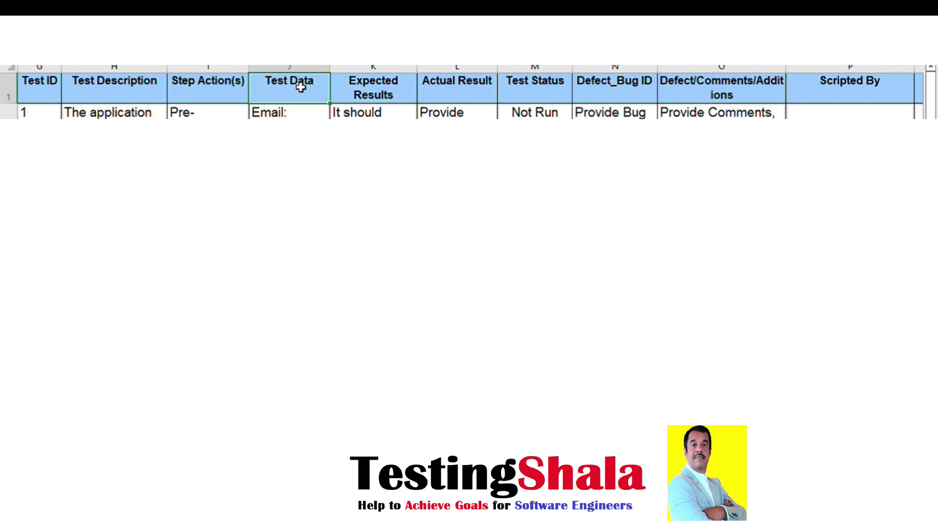
click(372, 80)
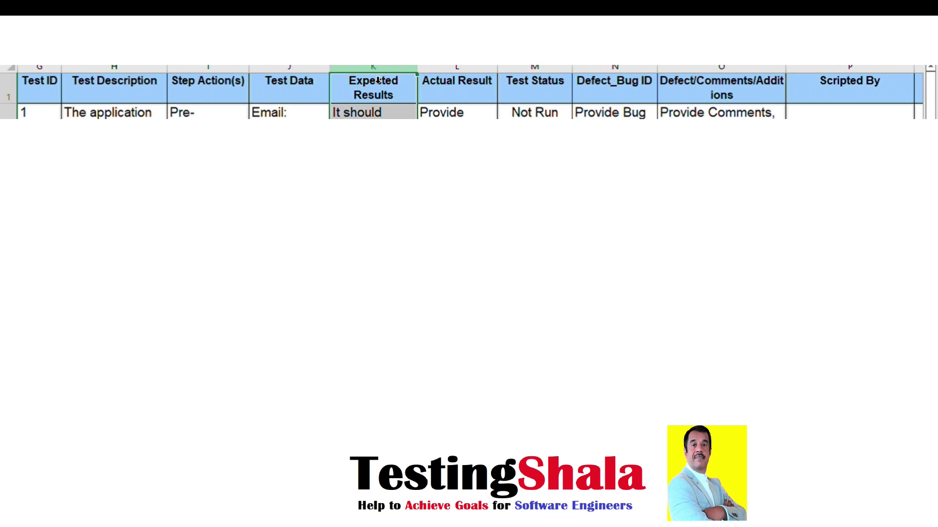
click(445, 74)
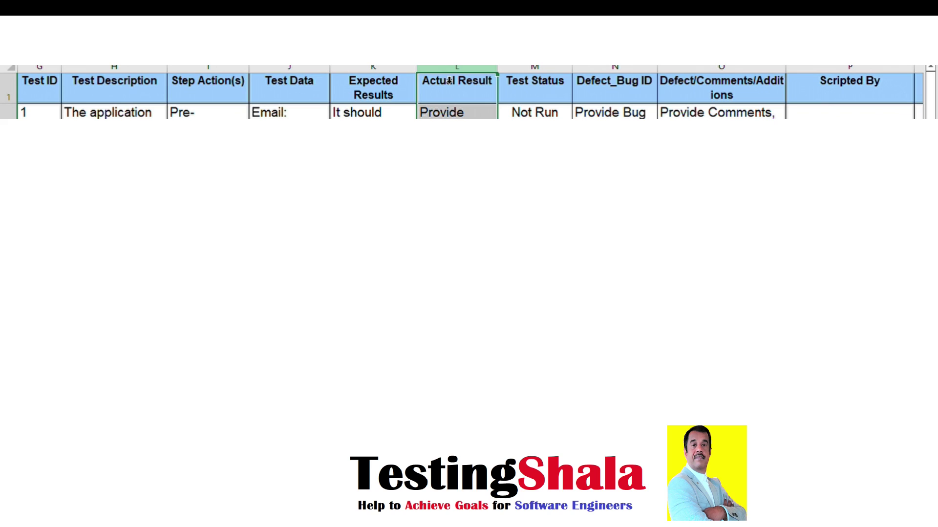
click(538, 79)
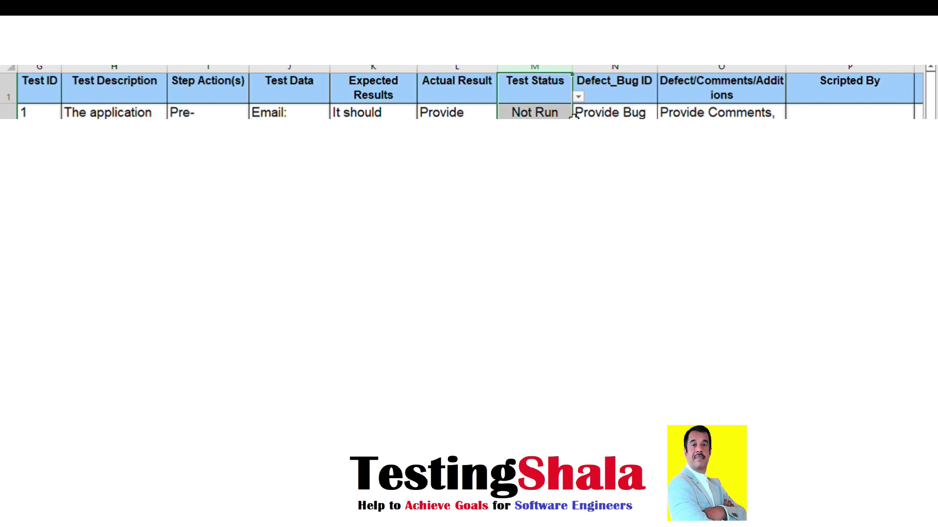
click(618, 73)
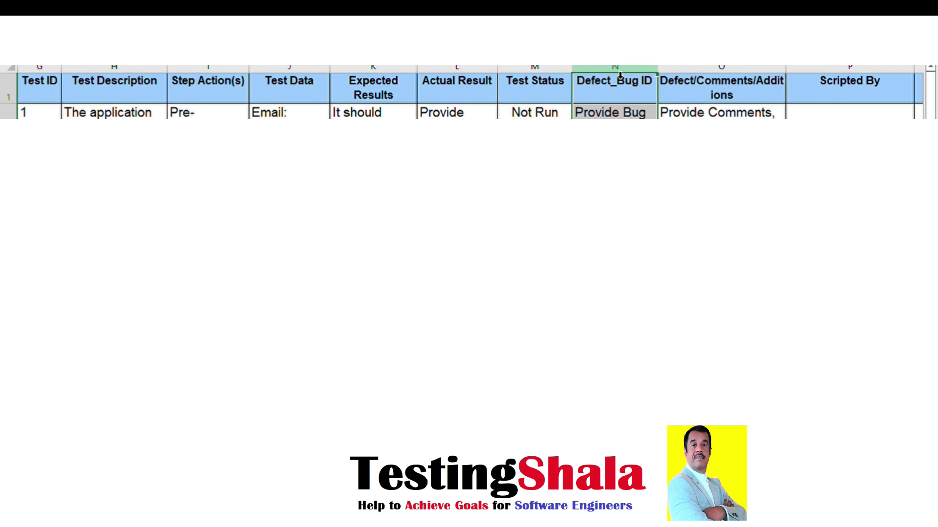
click(689, 68)
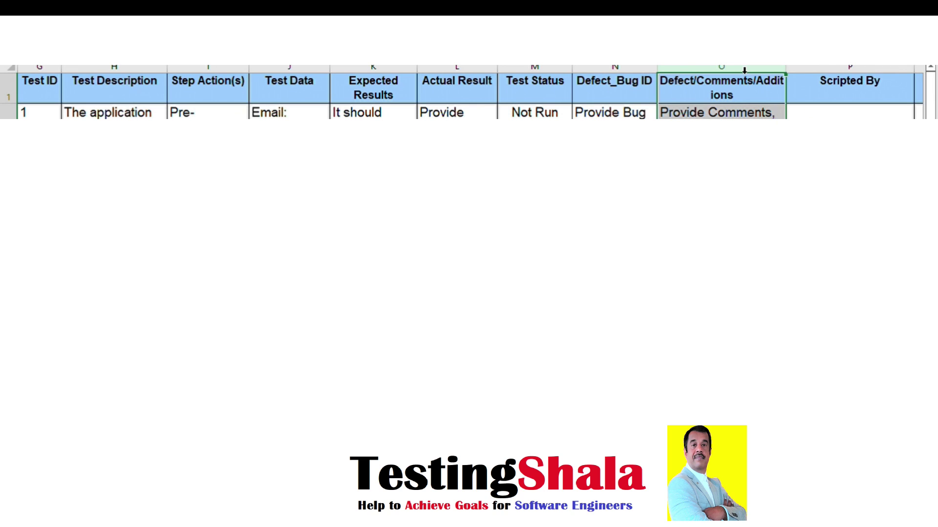
scroll(469, 93, left, 3)
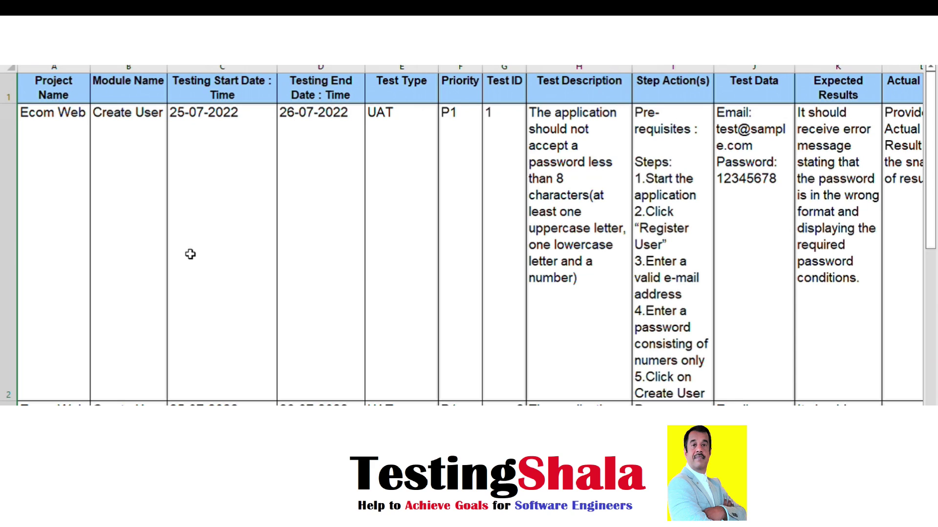
Review test case 1's row: Ecom Web project, Create User module, UAT type, P1 priority and description.
click(18, 210)
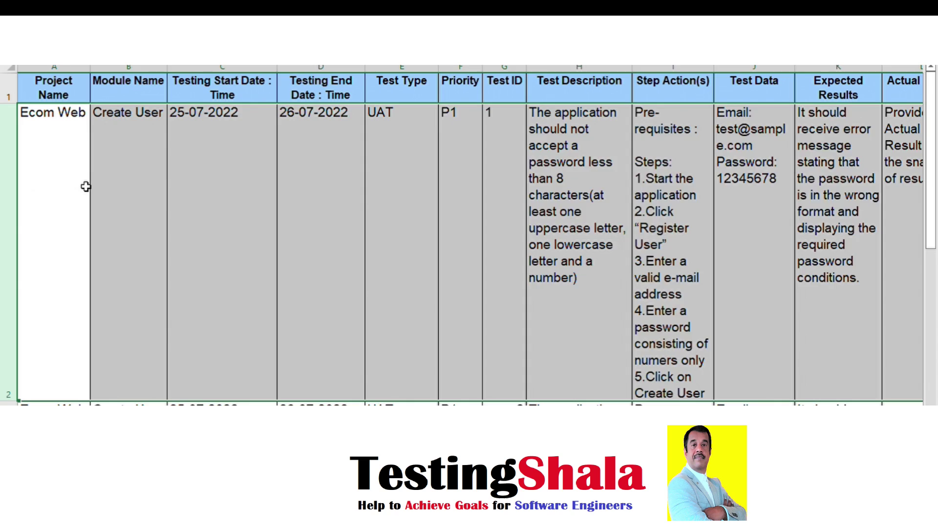
click(84, 188)
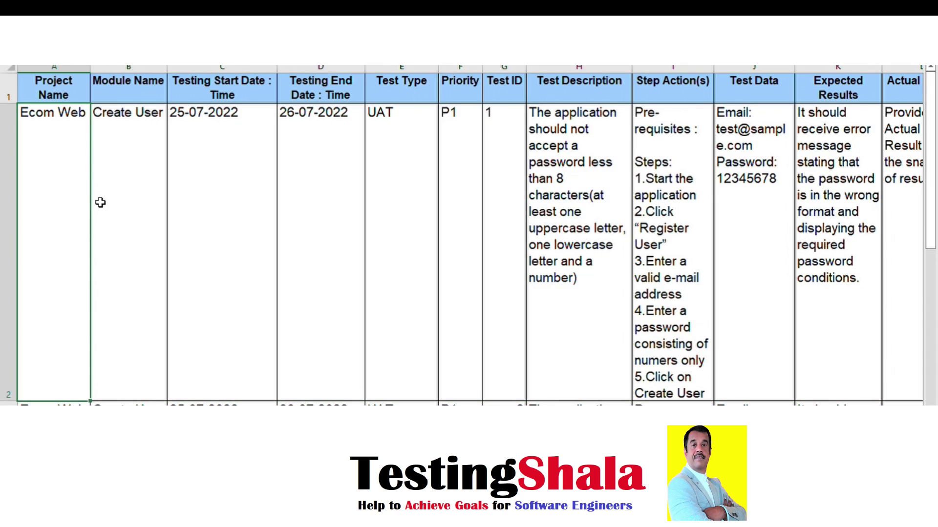
click(131, 218)
click(408, 247)
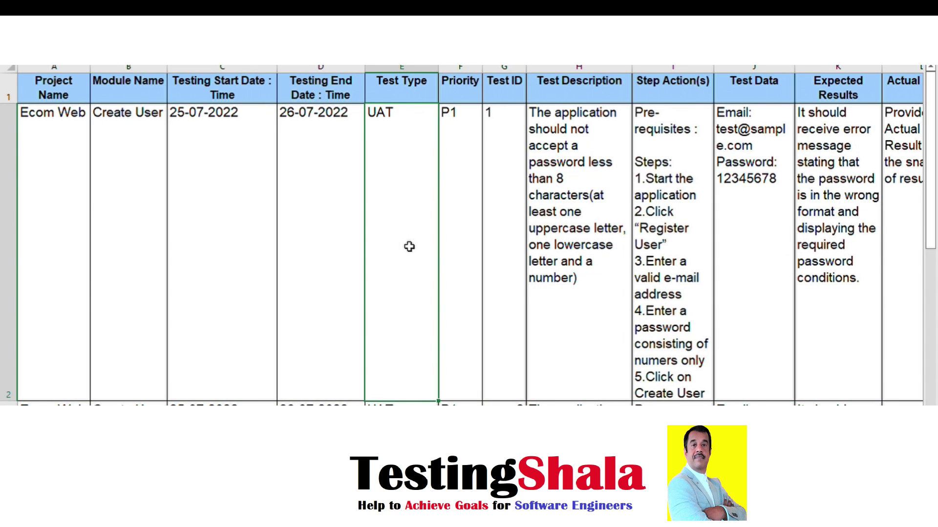
click(481, 230)
click(587, 257)
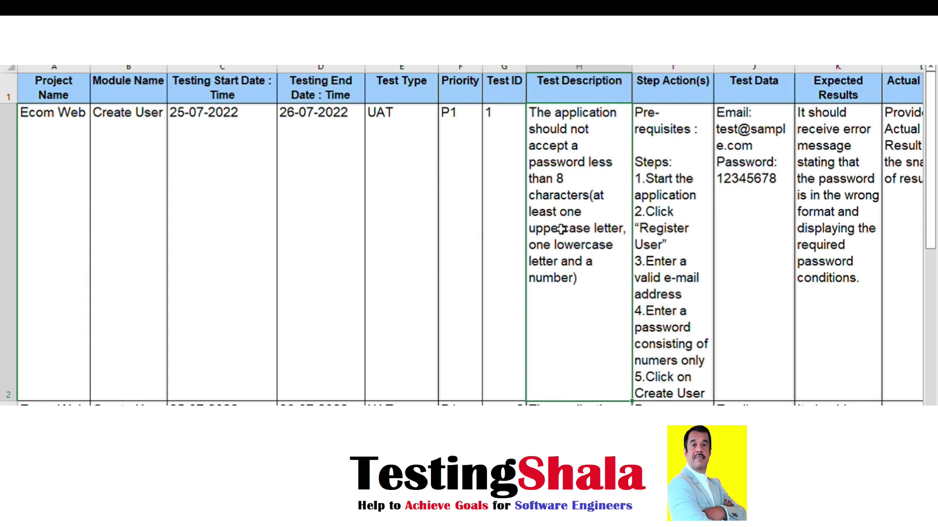
double_click(581, 243)
double_click(551, 261)
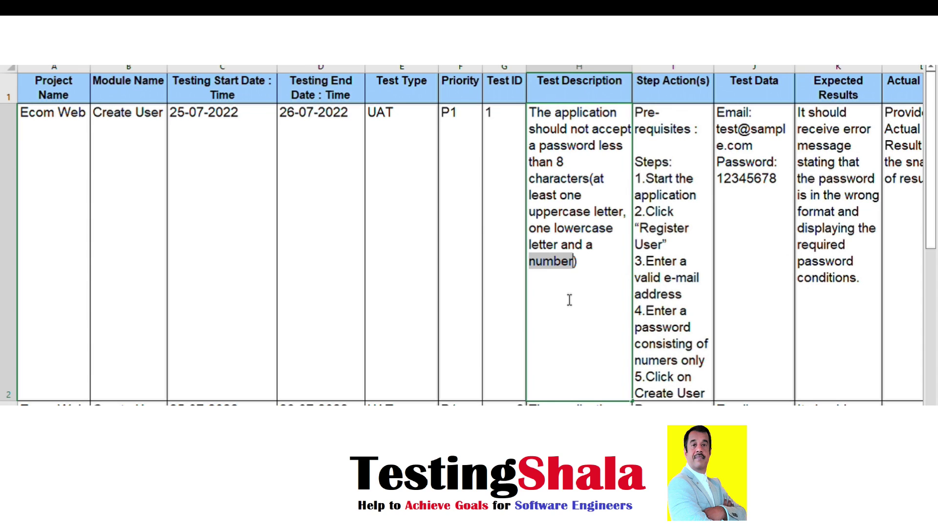
click(684, 155)
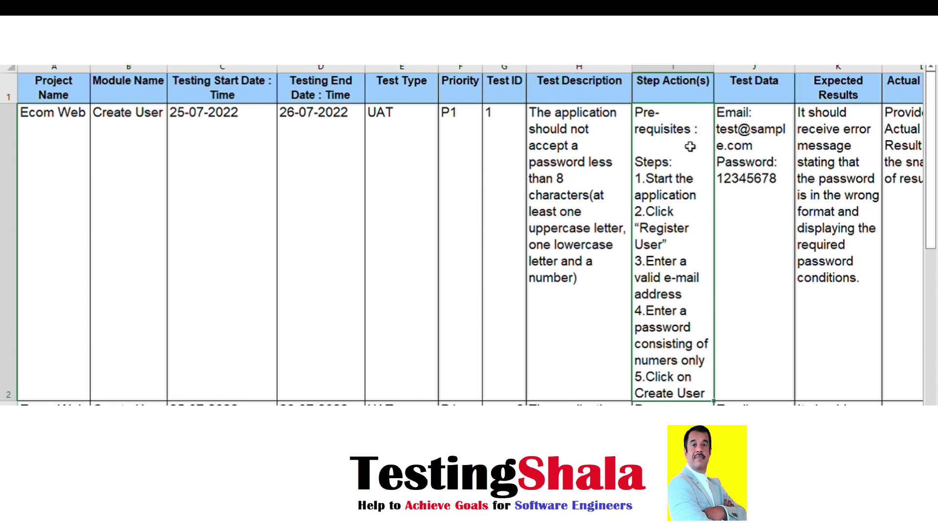
double_click(672, 195)
drag(677, 252, 635, 228)
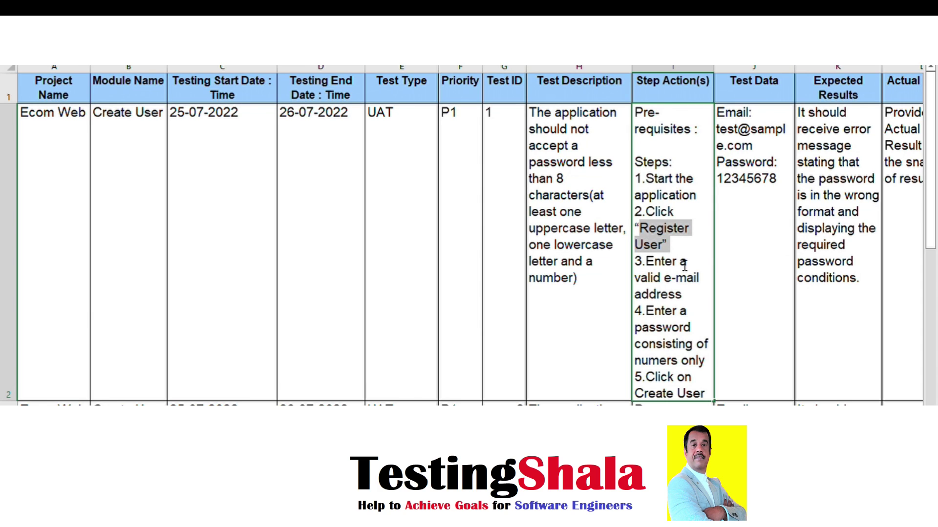
click(702, 304)
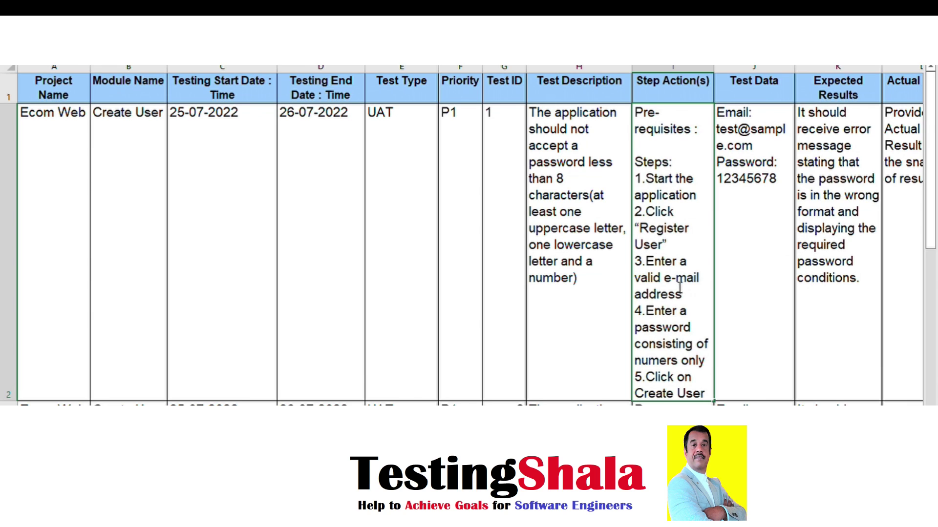
click(769, 147)
double_click(769, 148)
drag(745, 145, 718, 132)
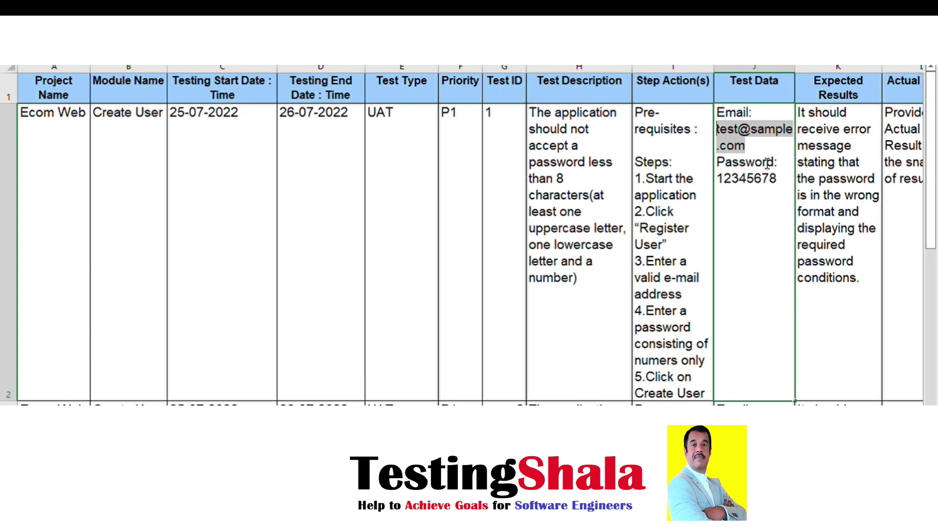
double_click(769, 179)
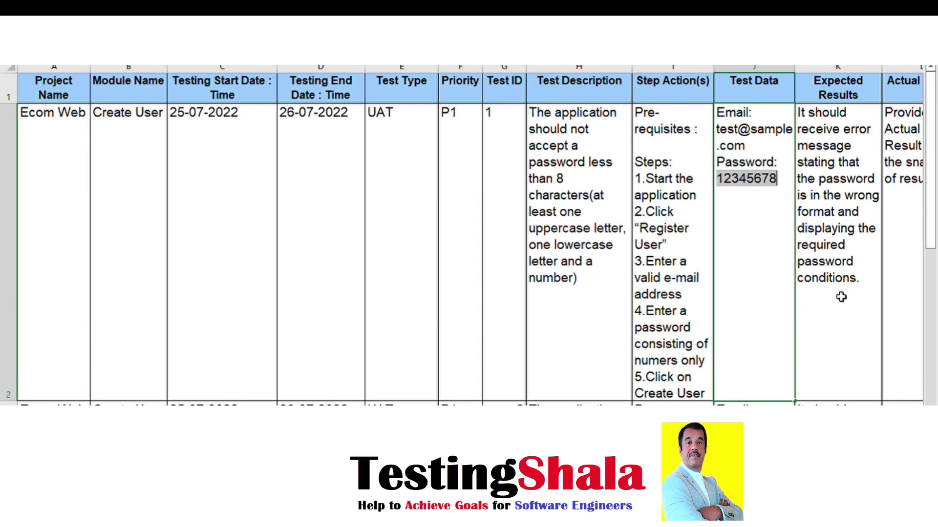
click(859, 288)
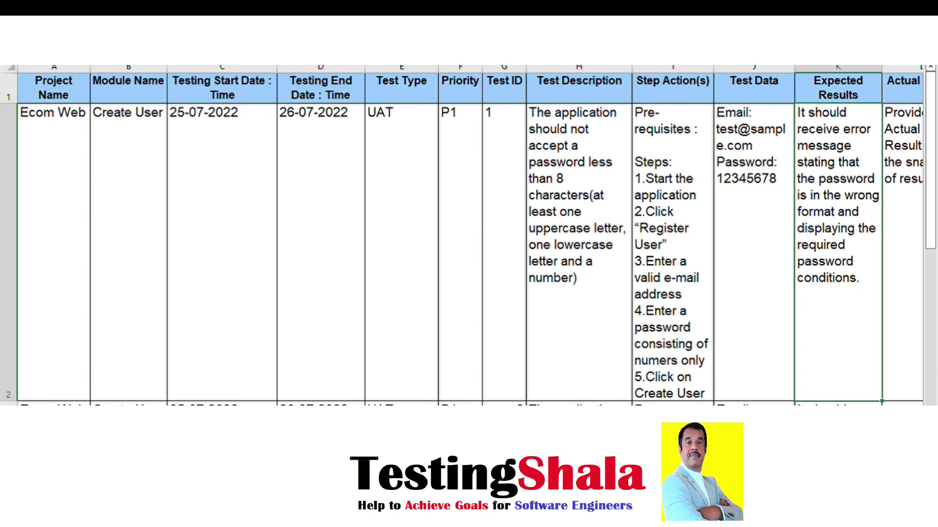
Review test case 2's row, highlighting its letters-only password and checking the expected results.
scroll(472, 235, right, 1)
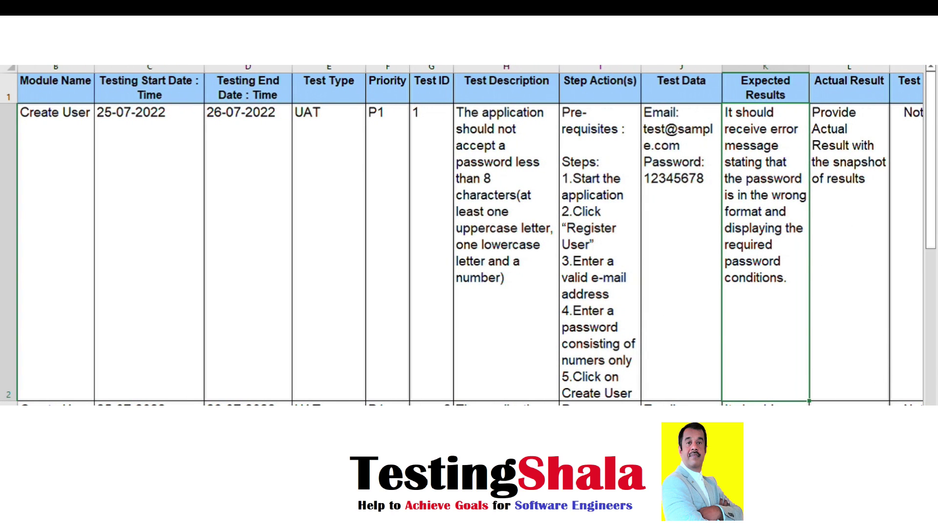
scroll(470, 235, right, 1)
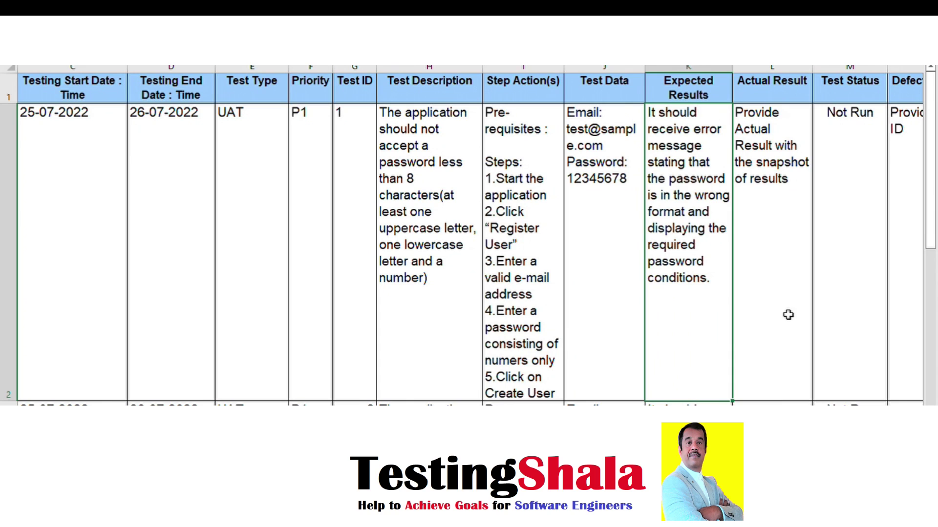
click(789, 315)
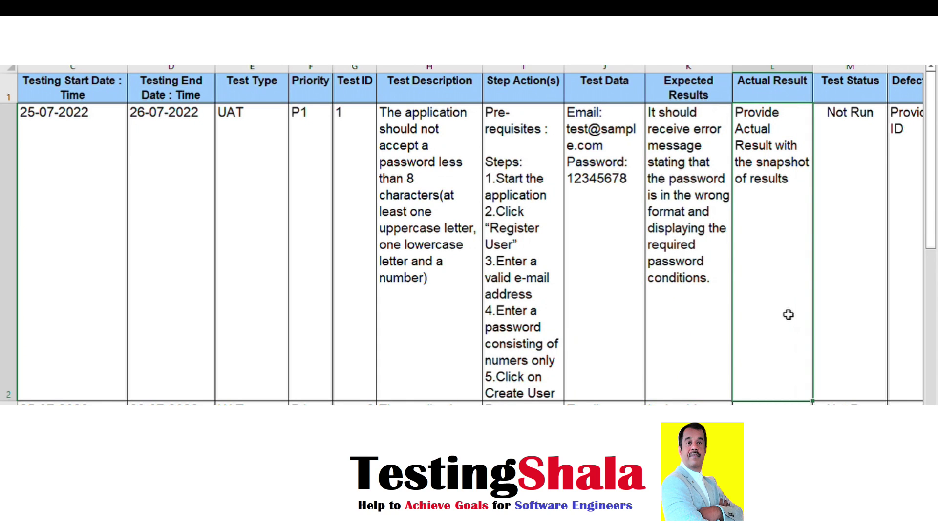
scroll(788, 315, down, 1)
click(517, 336)
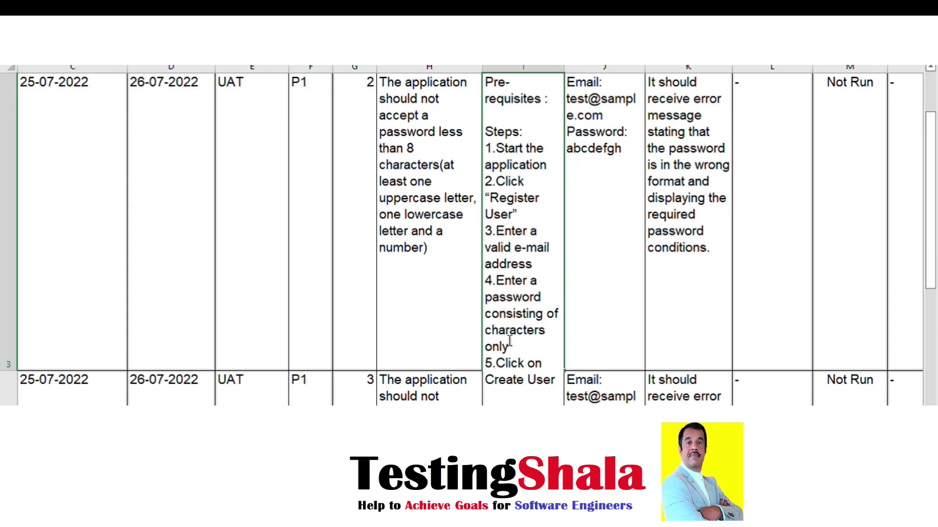
click(427, 284)
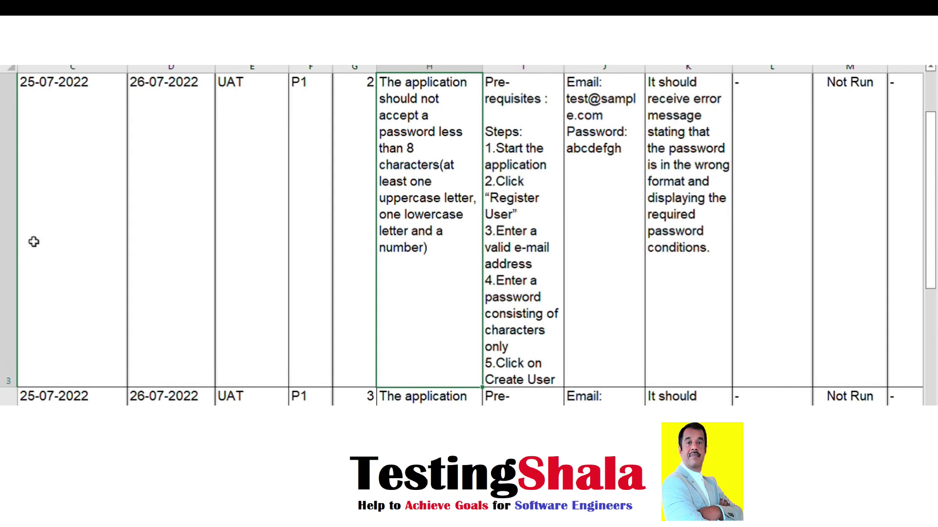
click(25, 249)
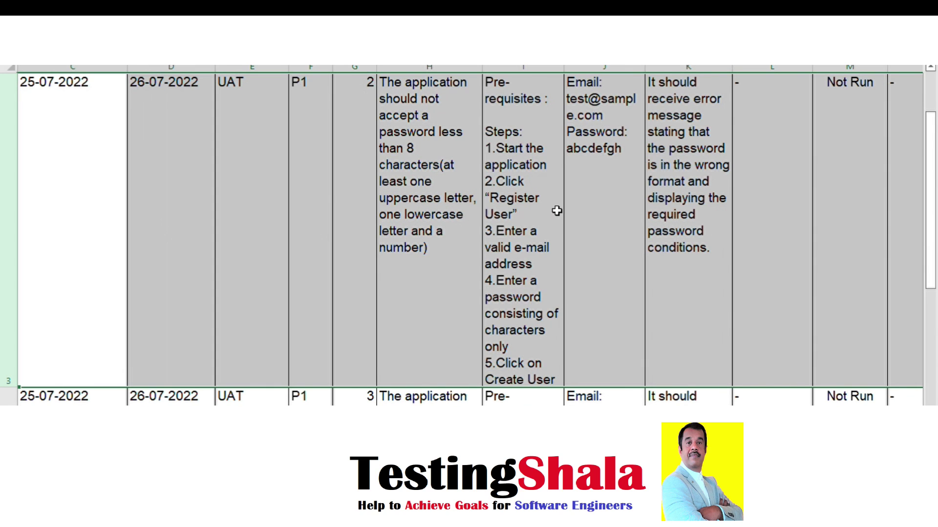
scroll(557, 211, up, 1)
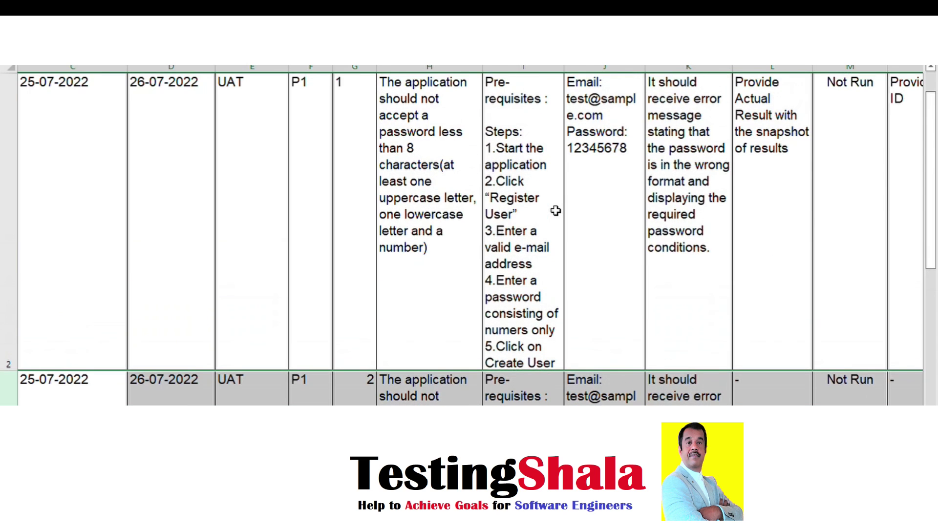
scroll(556, 211, down, 1)
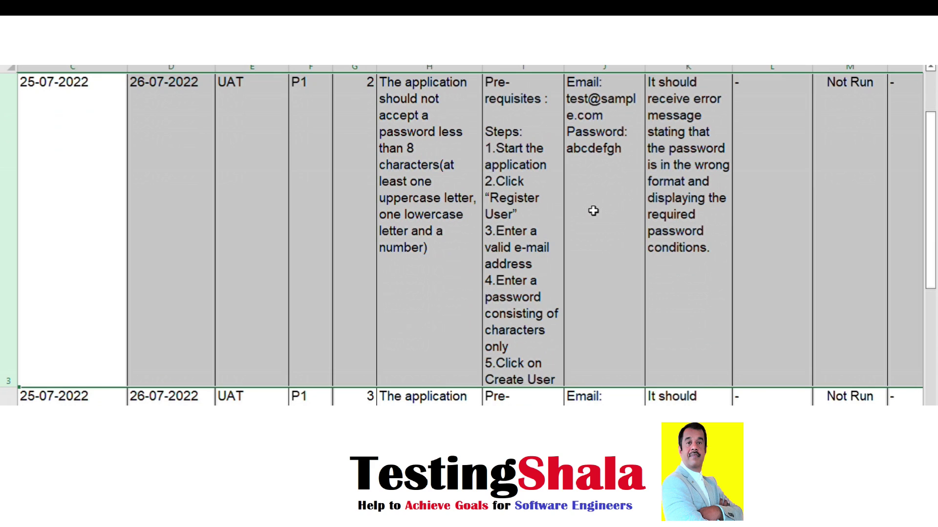
double_click(609, 161)
double_click(609, 157)
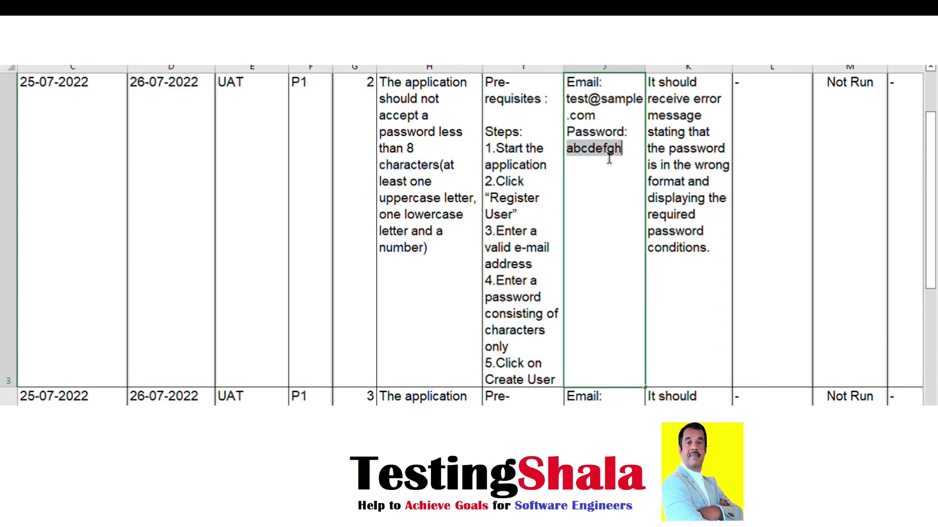
click(702, 213)
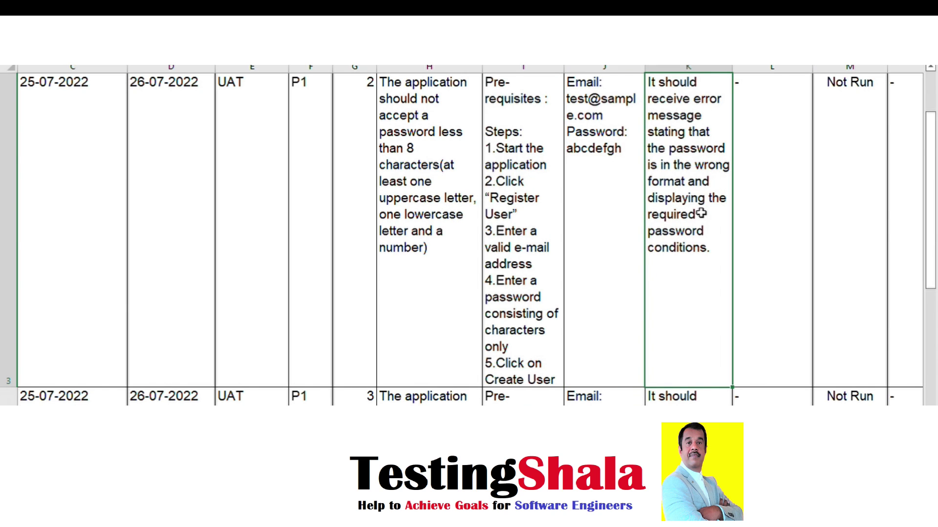
Review test case 3, highlighting its special-characters-only password, then move to test case 4's step actions.
key(Down)
click(429, 265)
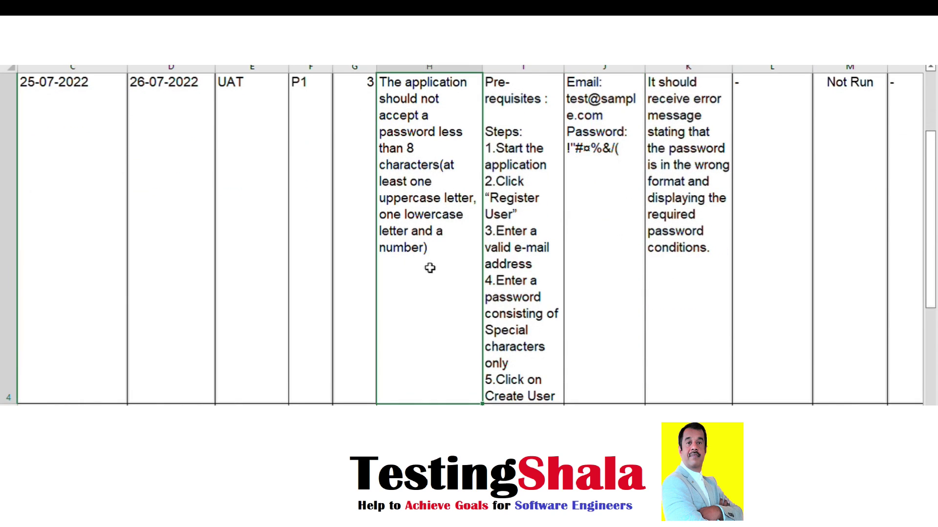
click(521, 296)
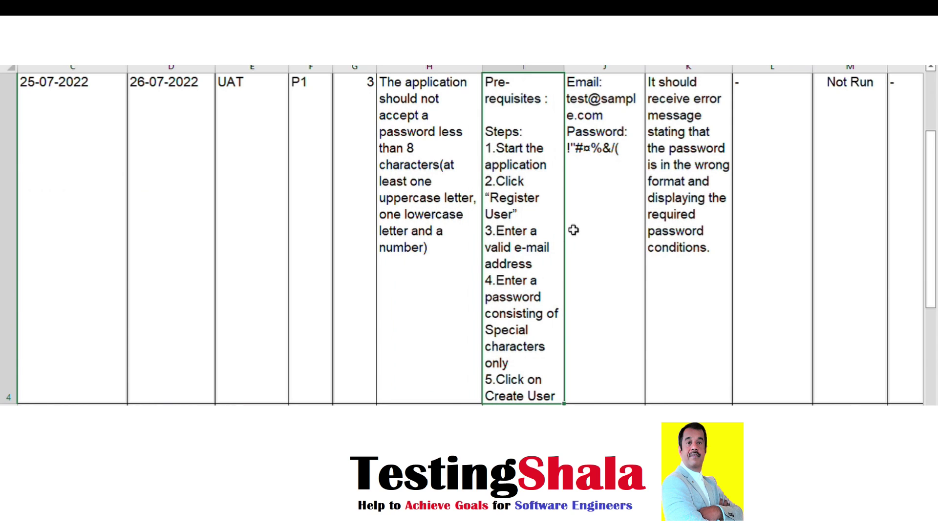
double_click(627, 164)
drag(627, 164, 632, 131)
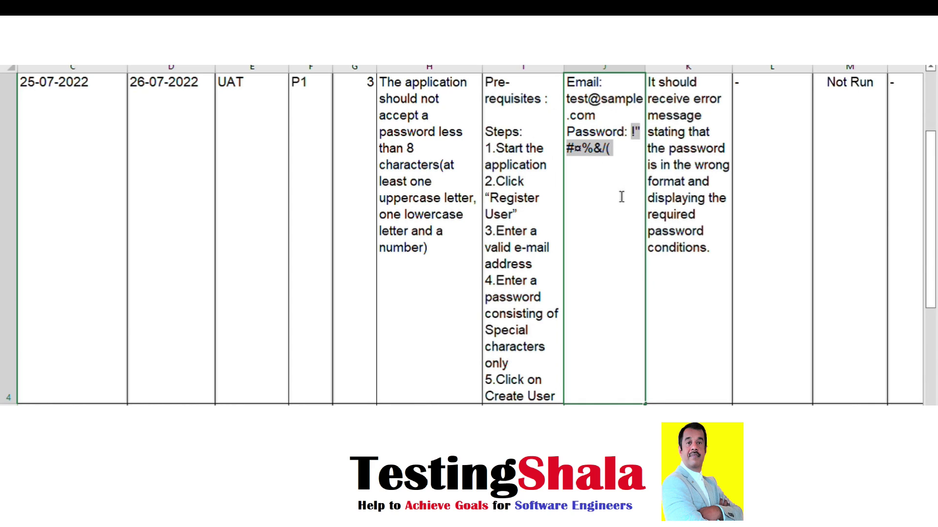
click(674, 246)
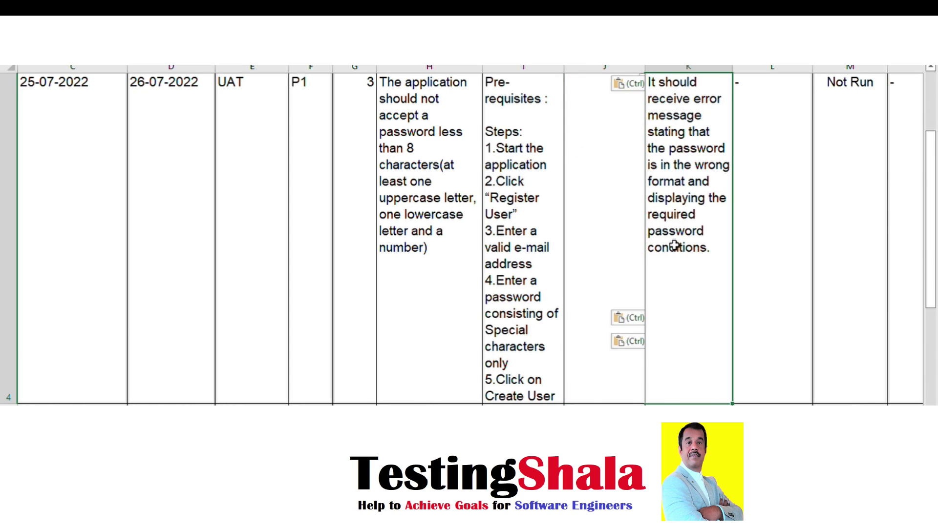
scroll(635, 284, down, 1)
click(561, 324)
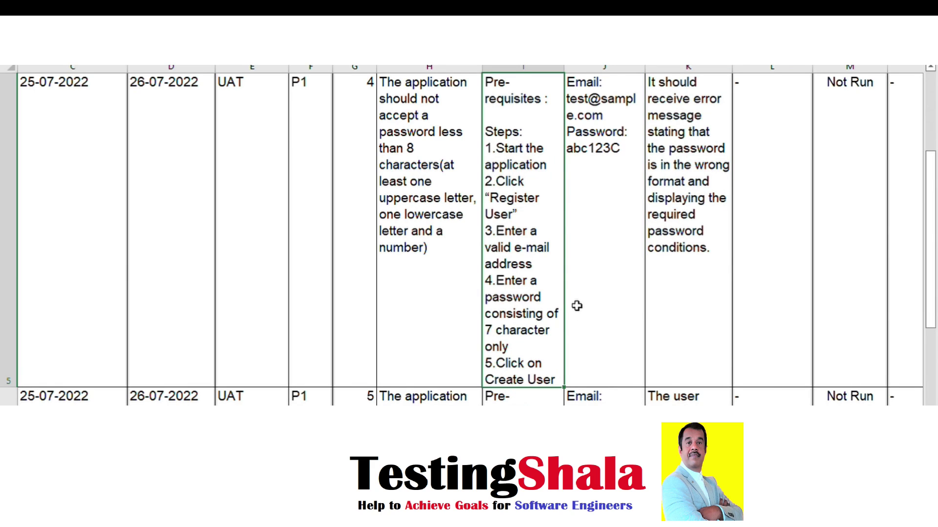
Highlight test case 4's seven-character password and check its expected results.
double_click(623, 155)
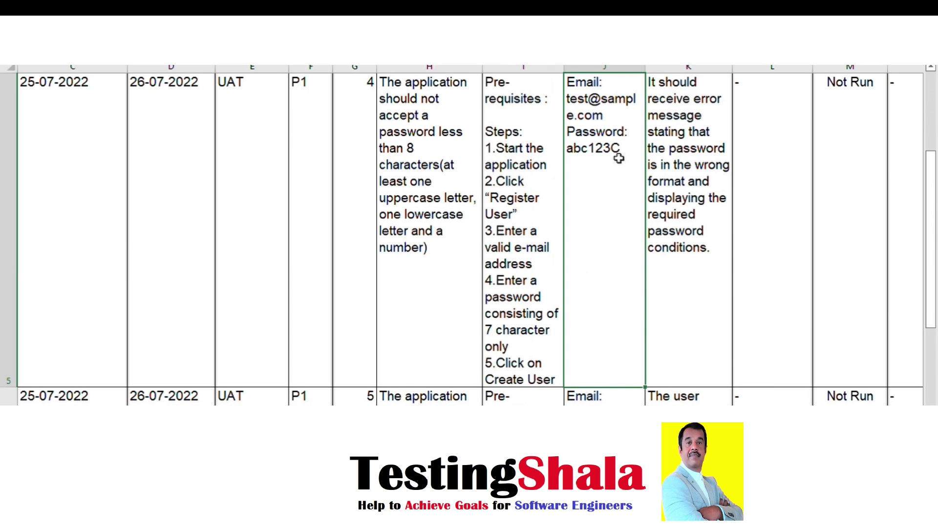
drag(624, 160, 566, 149)
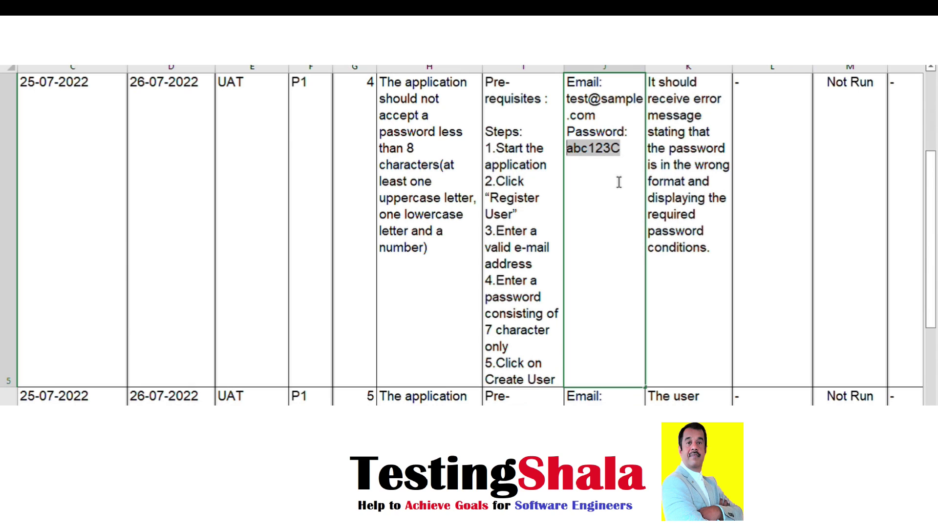
click(673, 212)
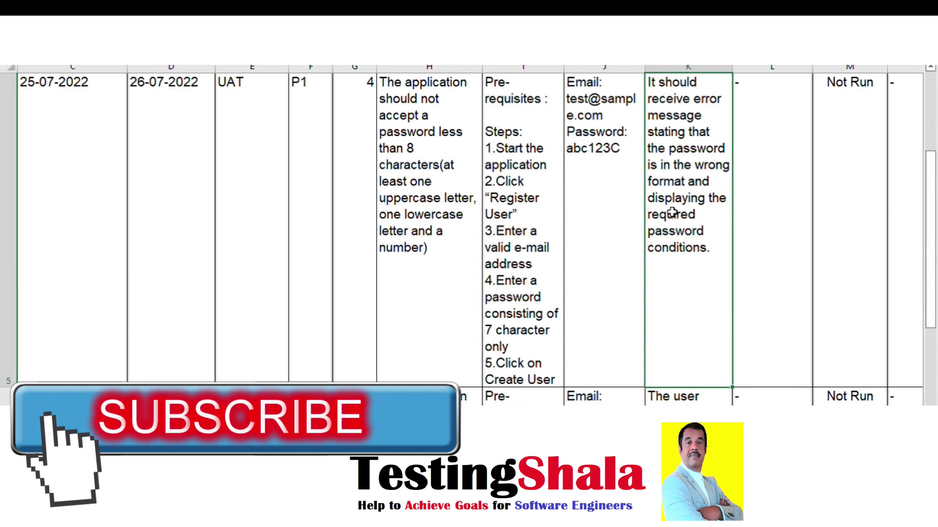
scroll(673, 212, down, 1)
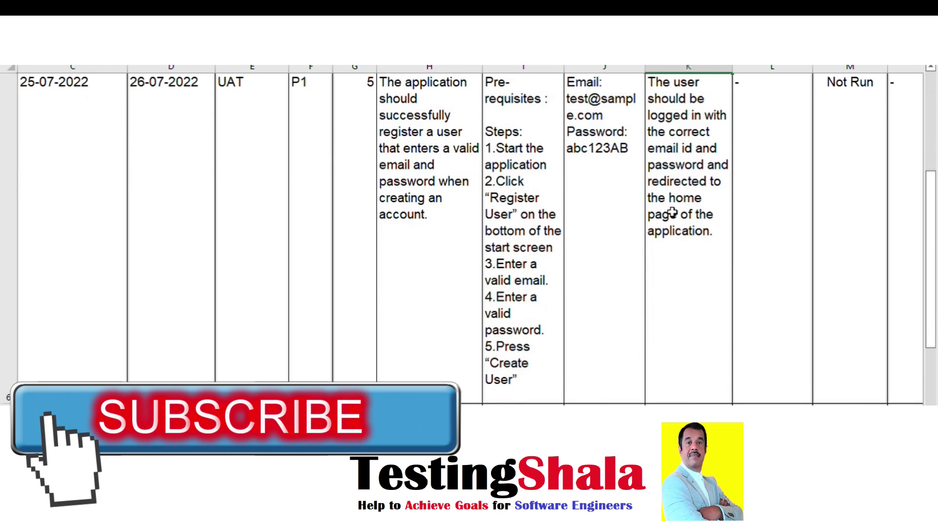
Review test case 5's description, password and expected result, then select test case 6's description.
click(458, 254)
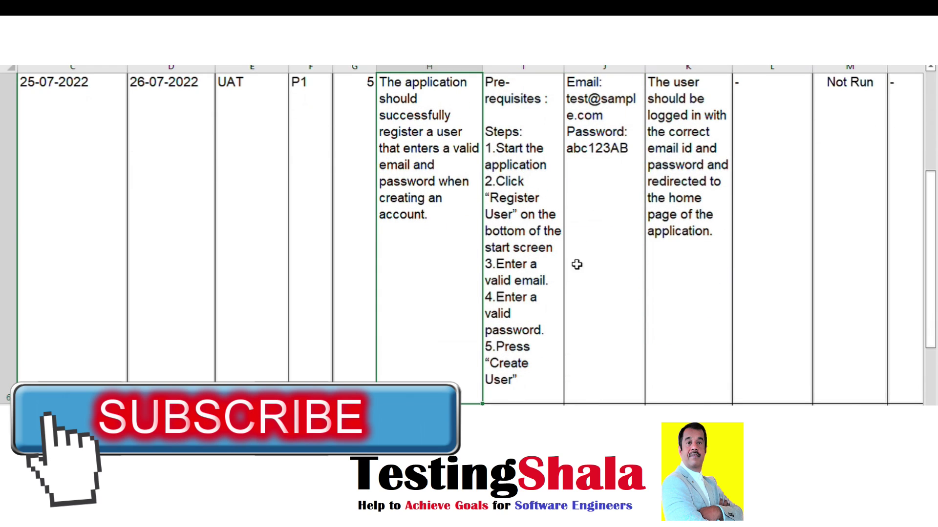
click(589, 228)
double_click(638, 159)
drag(639, 161, 579, 176)
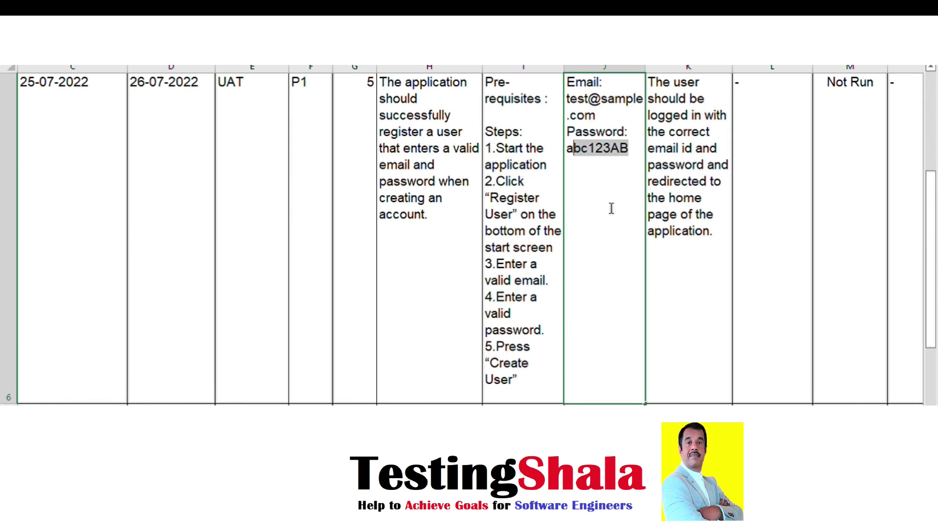
click(676, 230)
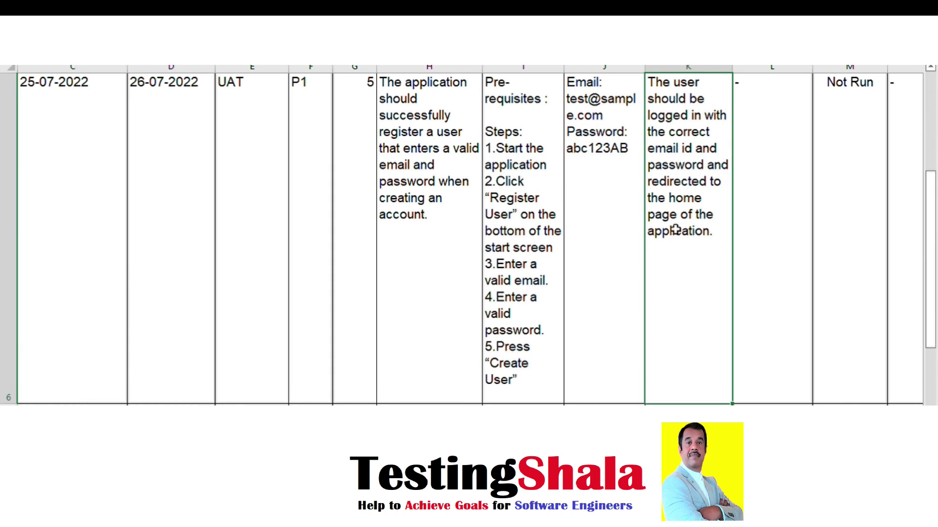
drag(931, 272, 935, 291)
scroll(430, 282, down, 1)
click(429, 284)
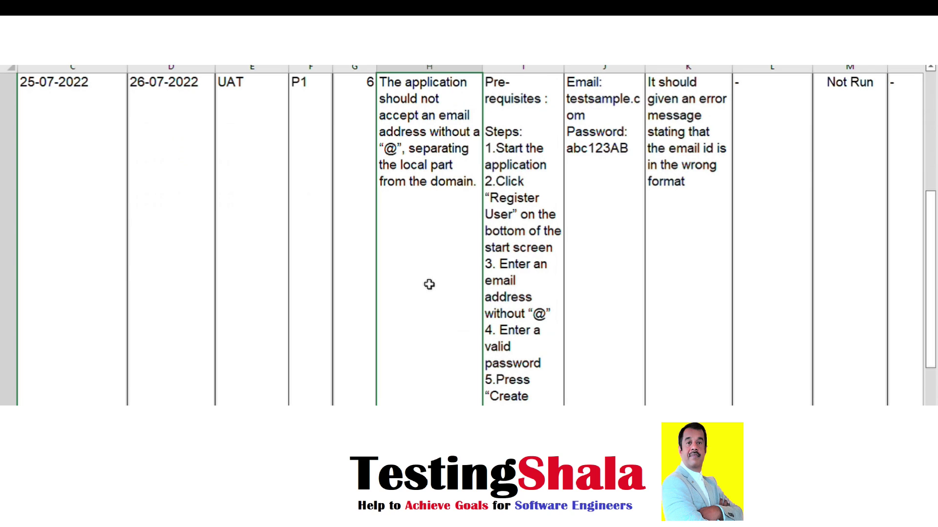
click(608, 103)
double_click(595, 99)
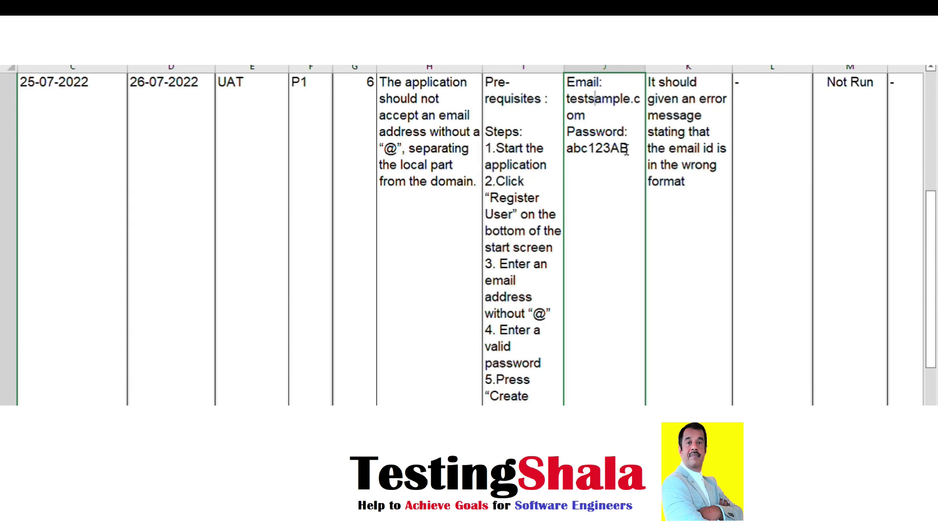
drag(638, 157, 572, 171)
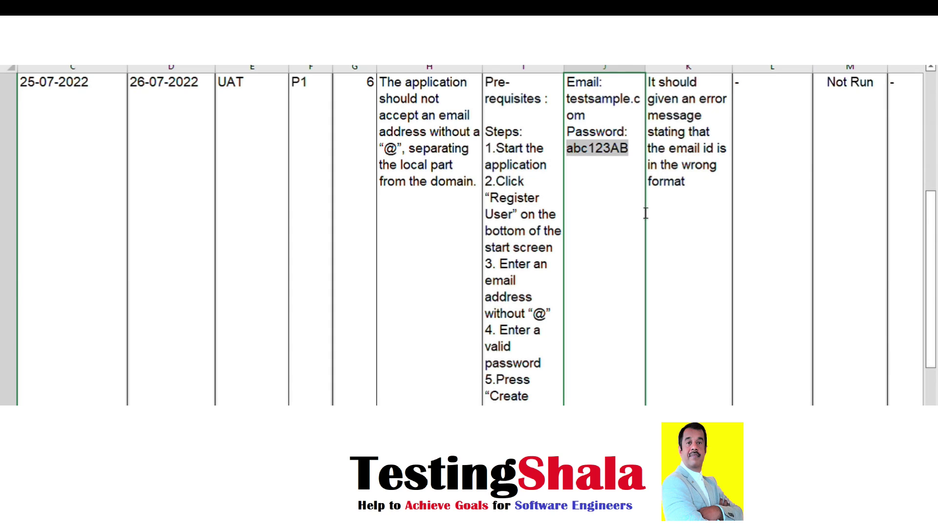
click(672, 213)
scroll(673, 214, down, 1)
Review the descriptions and expected results of test cases 7 and 8.
click(441, 254)
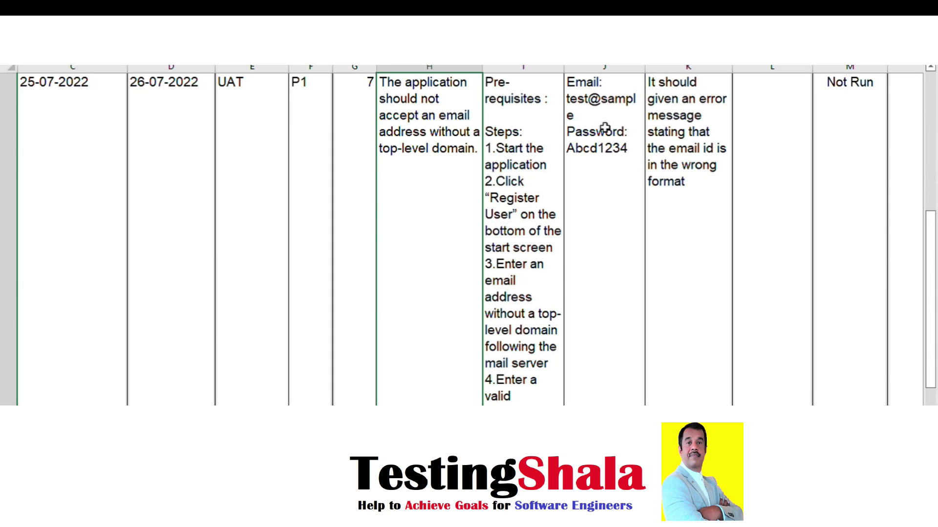
click(687, 165)
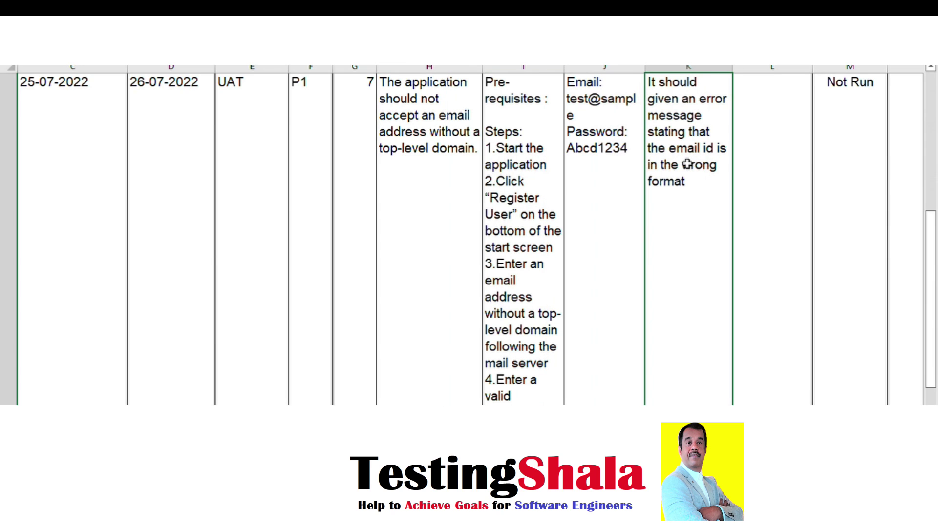
key(Down)
key(Left)
key(Left)
key(Left)
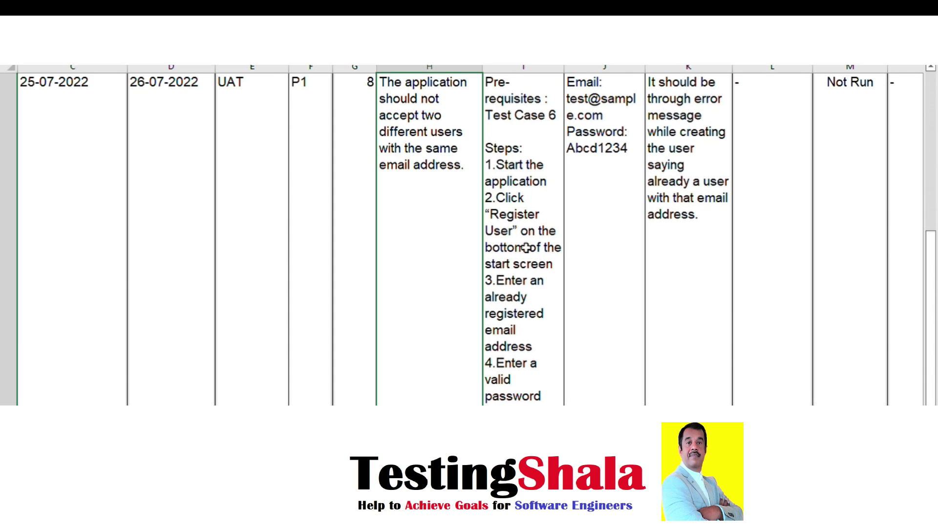
click(717, 248)
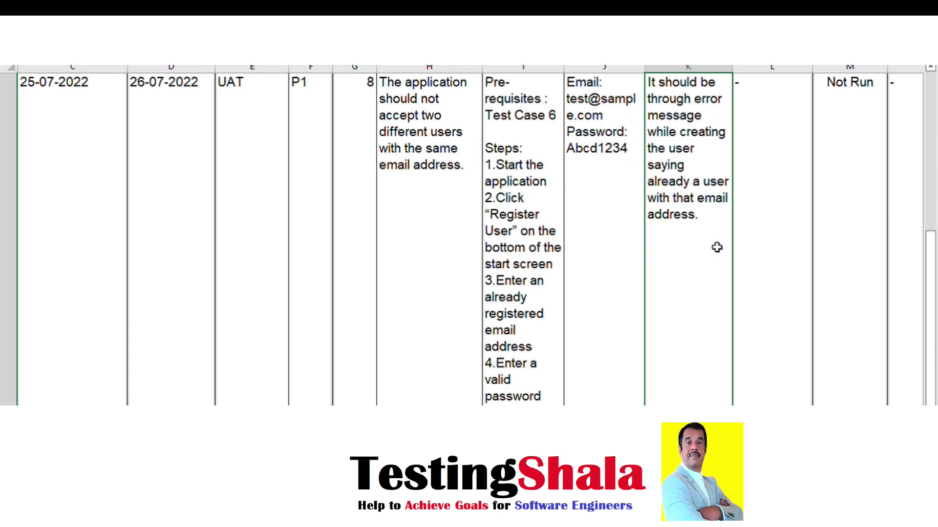
scroll(717, 248, down, 1)
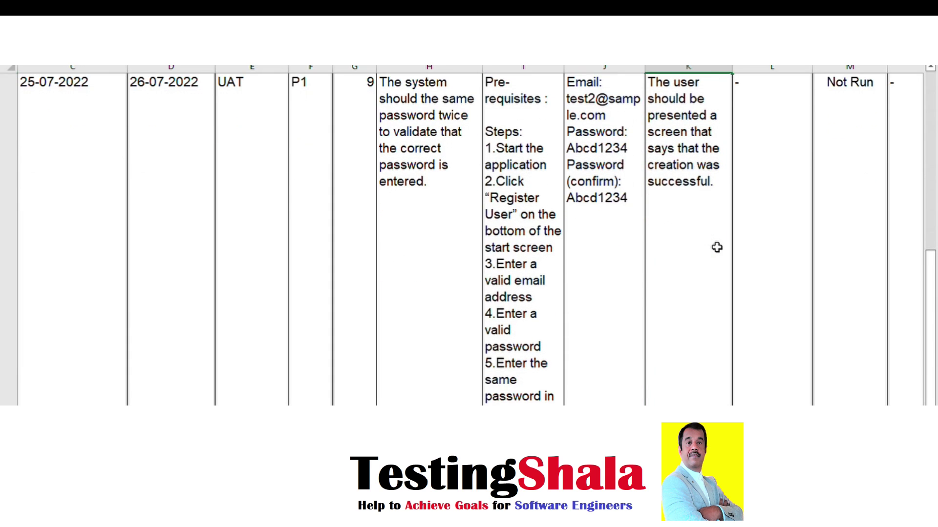
Review test case 9's description, steps and data, then test case 10's description and expected result.
click(463, 249)
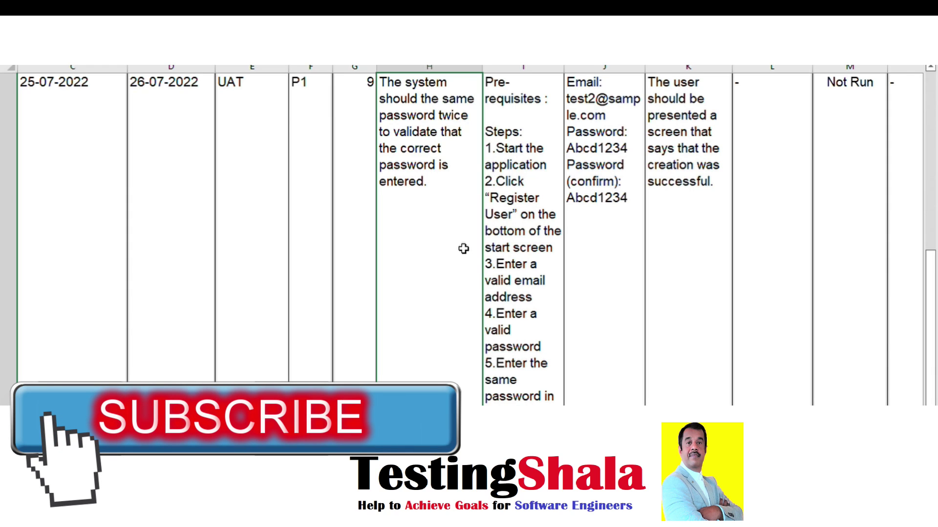
click(504, 251)
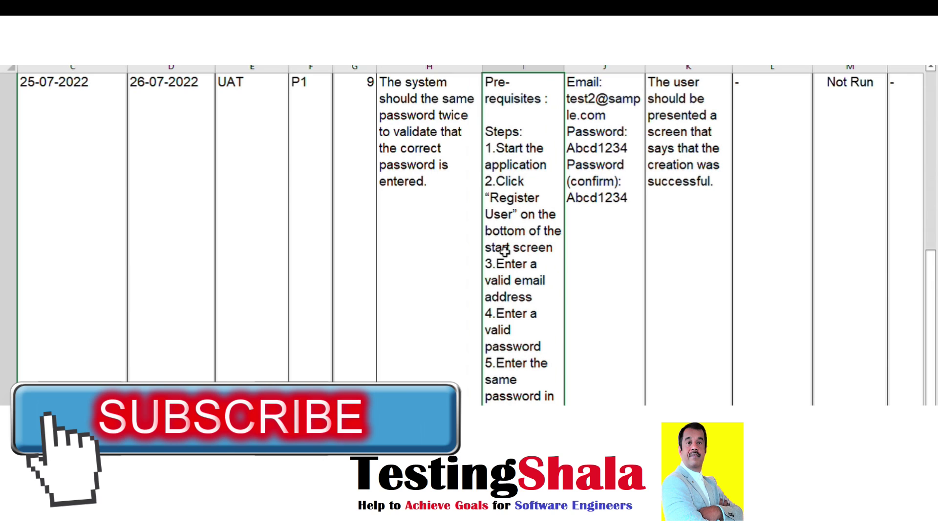
click(581, 226)
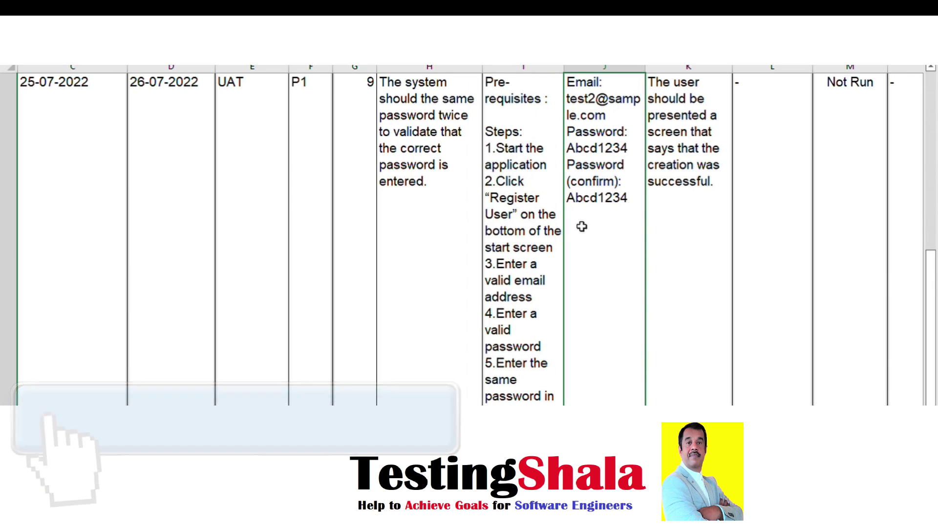
scroll(598, 231, down, 1)
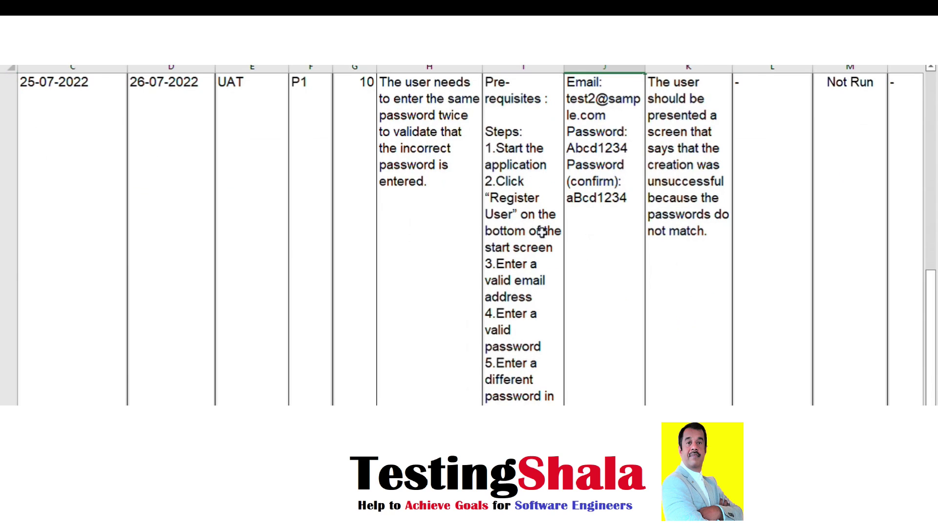
click(458, 258)
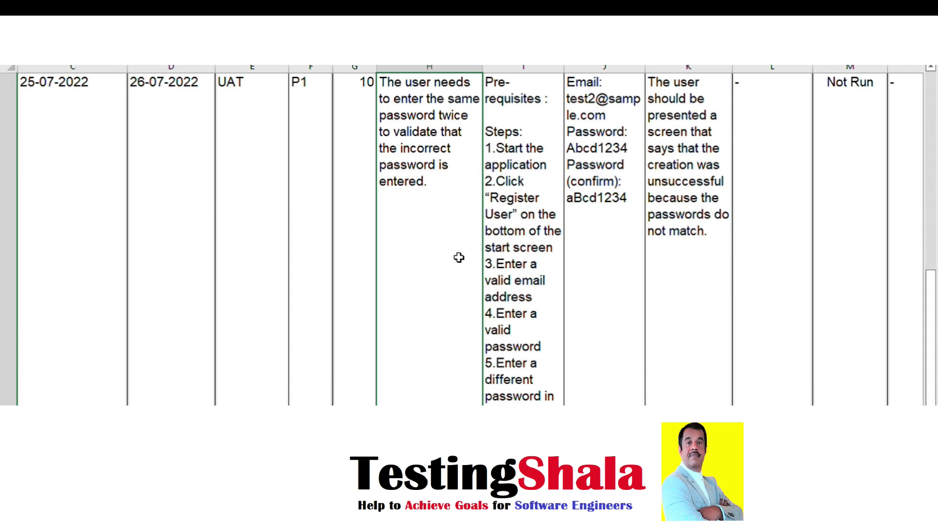
click(698, 210)
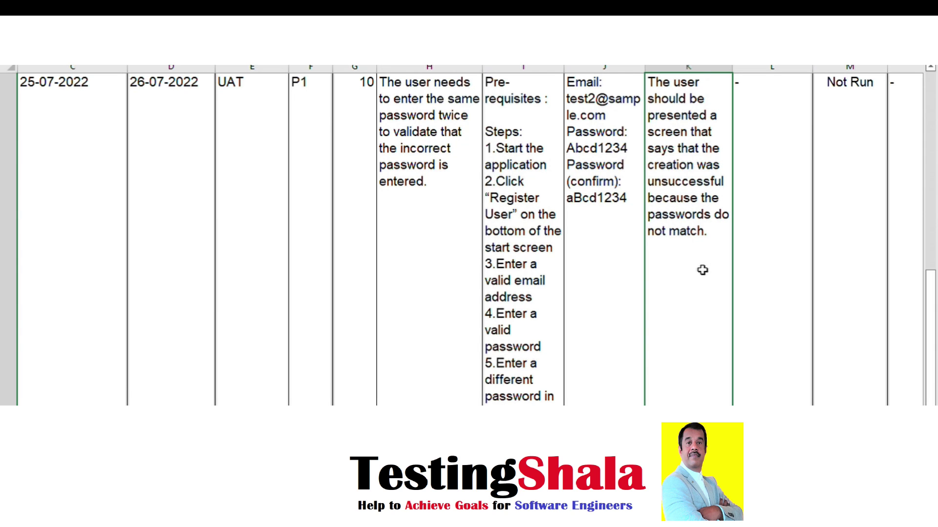
Scroll to the top and select test case 1's entries across row 2.
scroll(702, 270, up, 4)
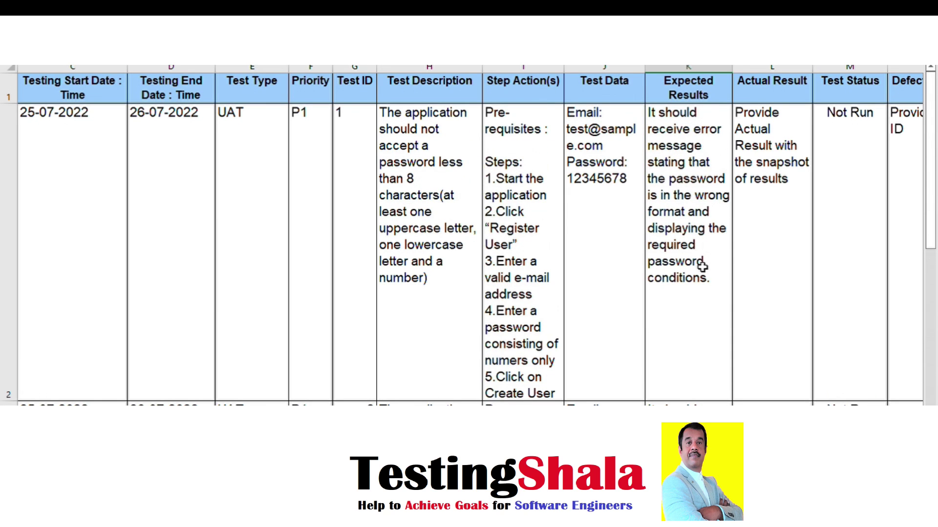
mouse_move(107, 203)
mouse_down()
mouse_move(245, 228)
mouse_move(918, 167)
mouse_up()
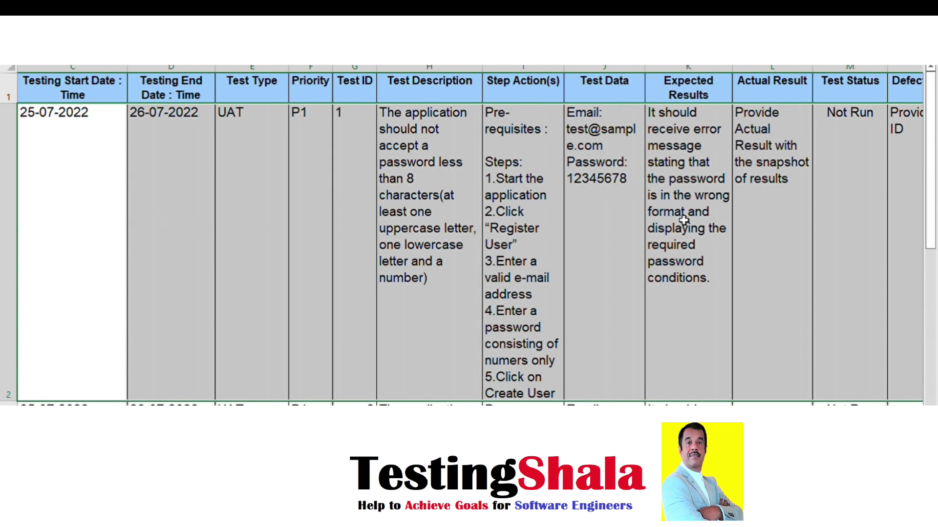
scroll(687, 219, down, 3)
scroll(78, 381, up, 3)
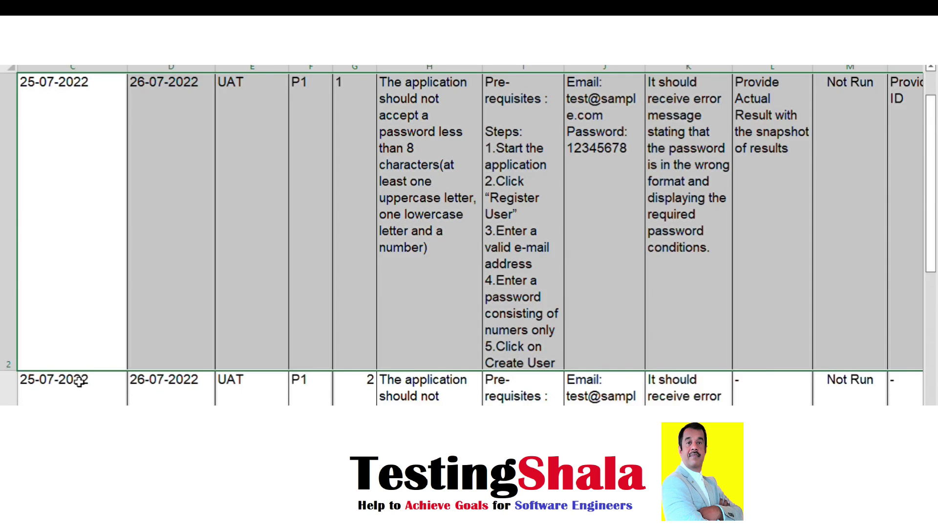